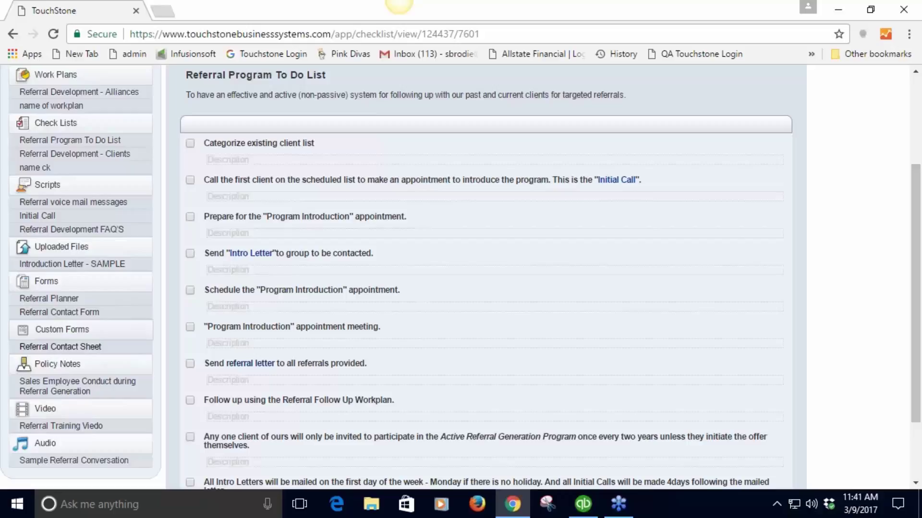
Step: Open the Referral Contact Sheet custom form and look over its fields
left_click(62, 347)
scroll(860, 375, "down", 2)
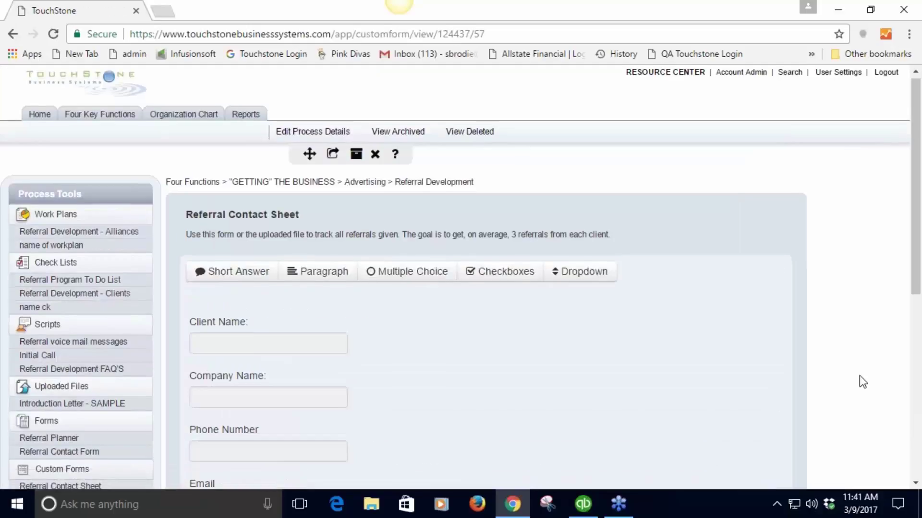
scroll(859, 376, "down", 2)
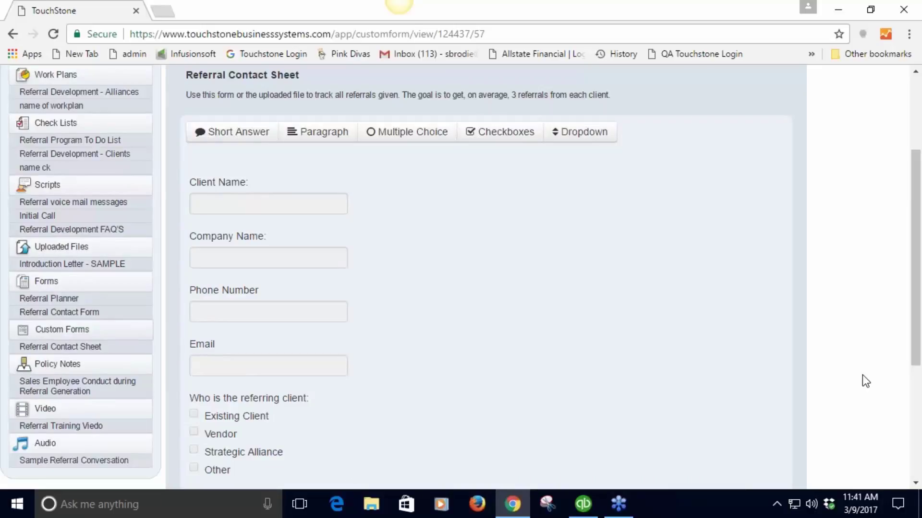
scroll(862, 375, "up", 1)
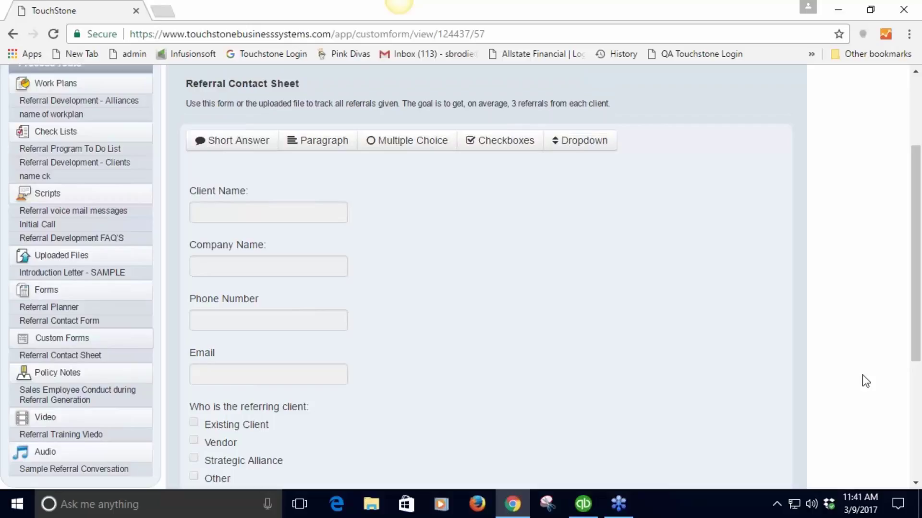
scroll(862, 376, "up", 2)
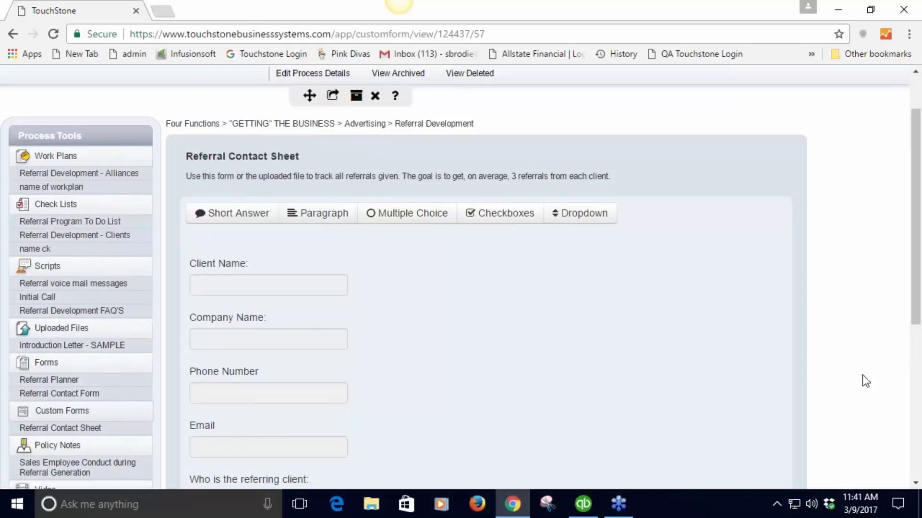
Step: Generate the PDF print version of the Referral Contact Sheet and review the whole page
scroll(862, 376, "up", 2)
mouse_move(333, 158)
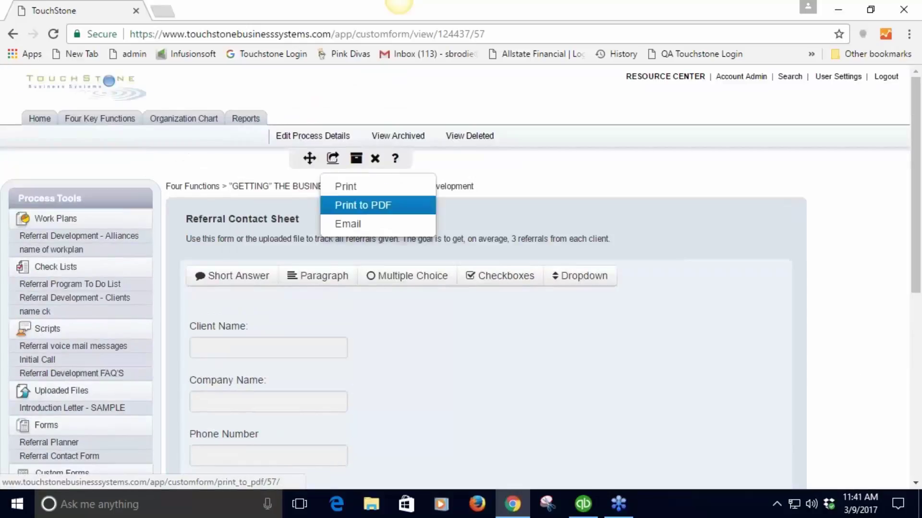
left_click(362, 205)
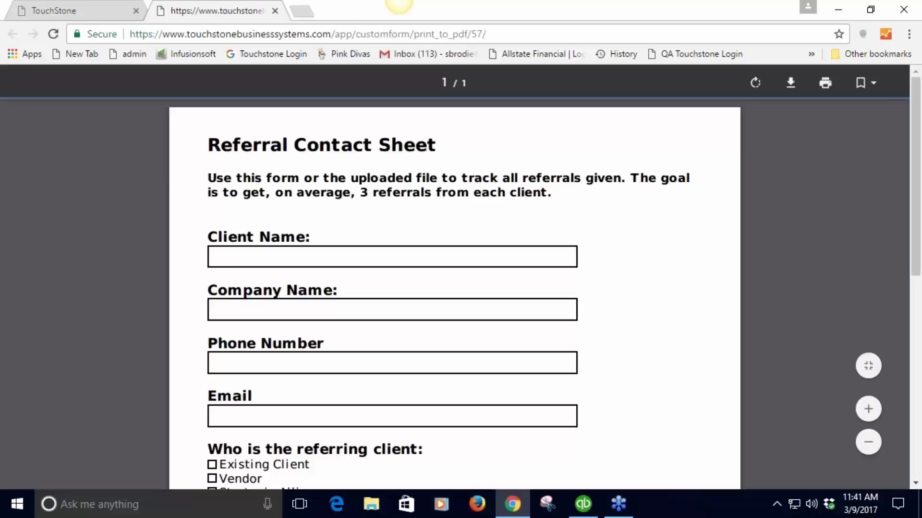
scroll(580, 344, "down", 3)
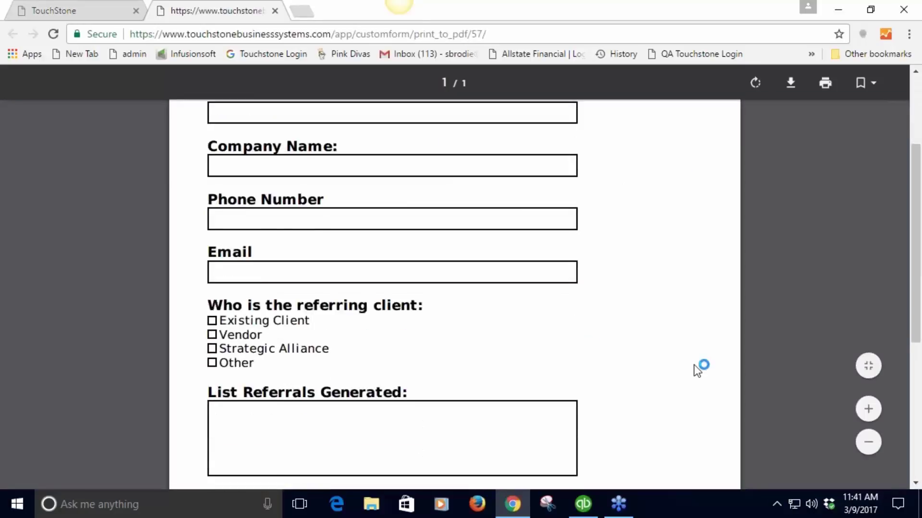
scroll(693, 365, "down", 3)
scroll(689, 372, "up", 6)
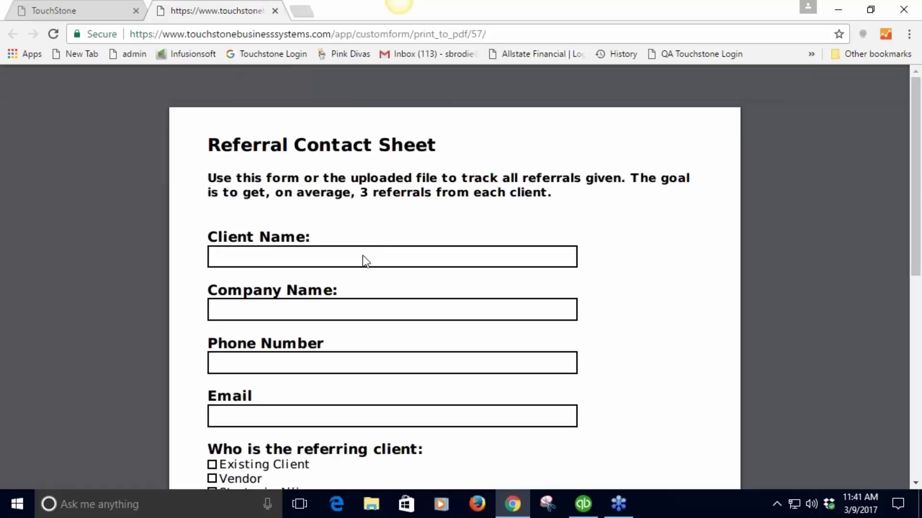
Step: Return to the TouchStone page and look through the fields of the online Referral Contact Sheet
left_click(82, 12)
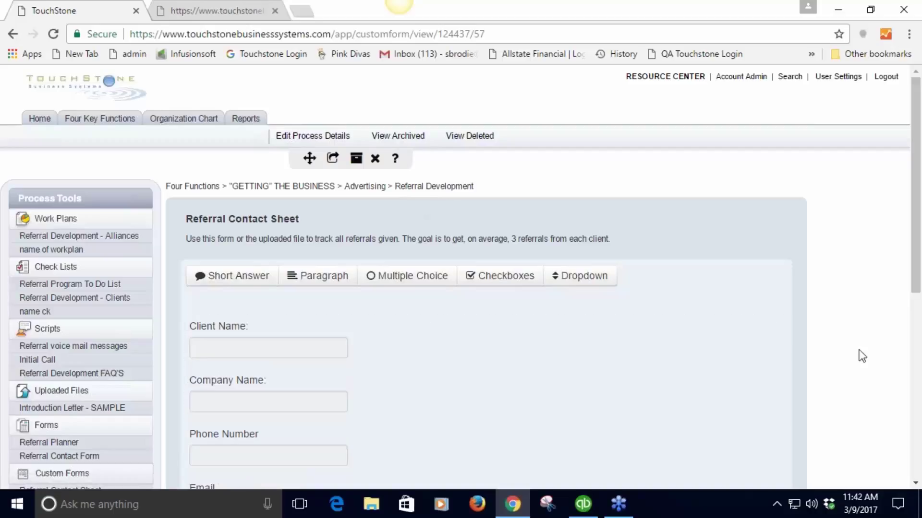
scroll(862, 356, "down", 1)
scroll(862, 357, "down", 2)
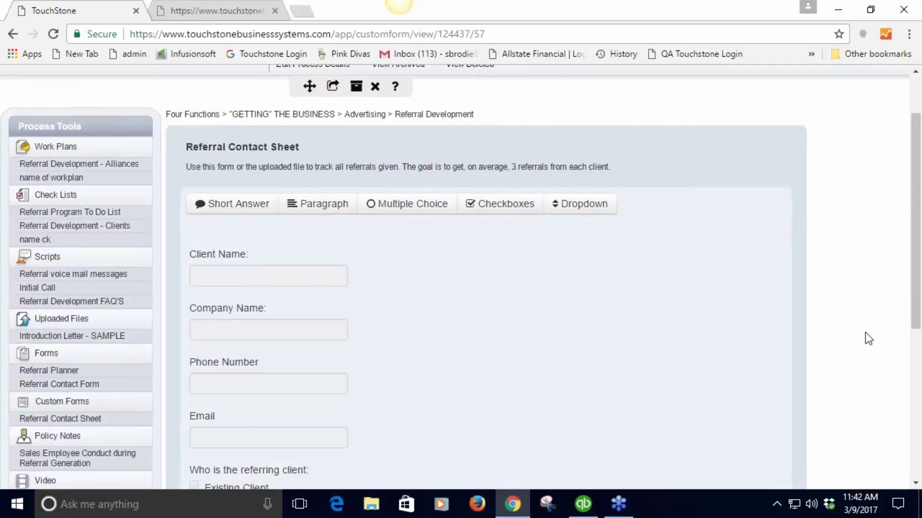
scroll(874, 336, "down", 1)
scroll(874, 336, "down", 2)
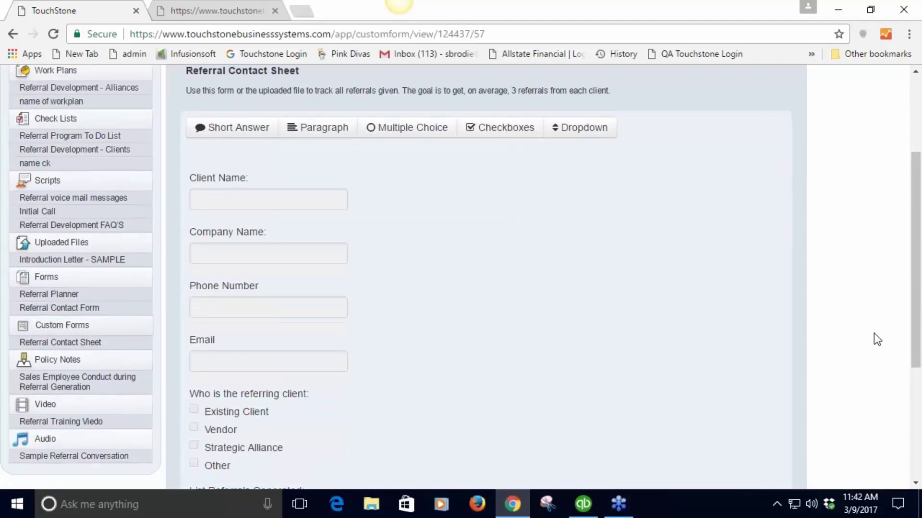
scroll(874, 340, "down", 2)
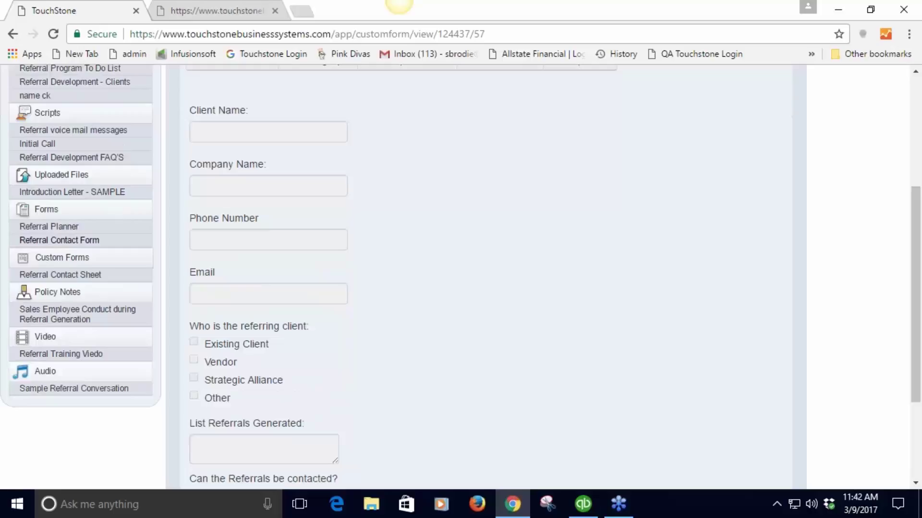
Step: Open the Referral Contact Form and examine its client and referral tables for comparison with the custom form
left_click(79, 242)
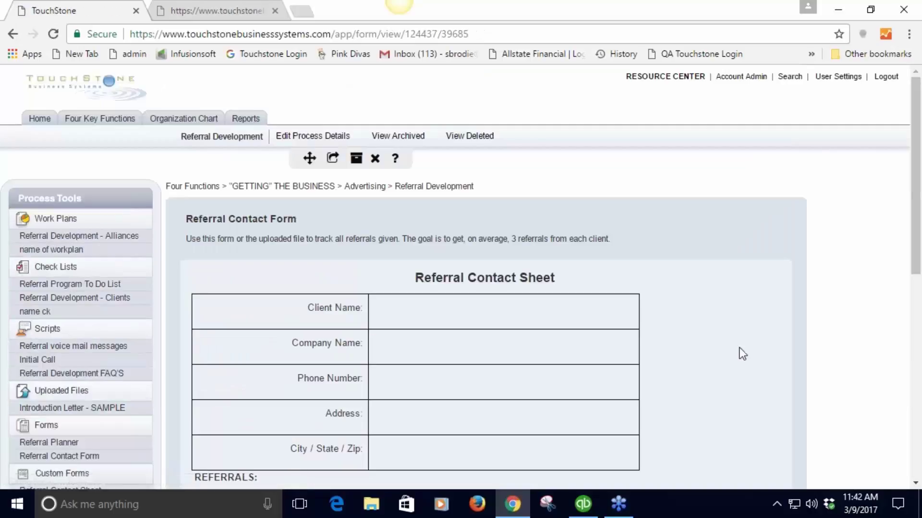
scroll(768, 347, "down", 2)
scroll(809, 356, "down", 2)
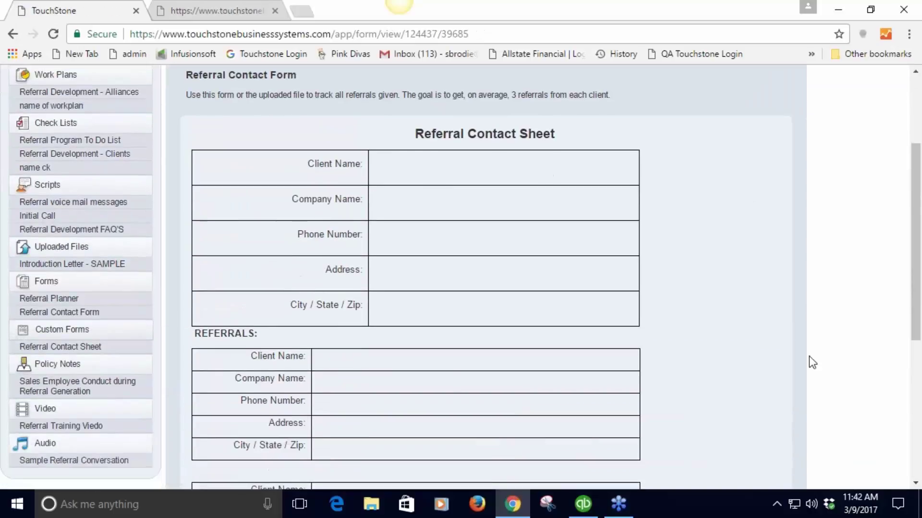
scroll(808, 357, "down", 1)
scroll(809, 363, "down", 2)
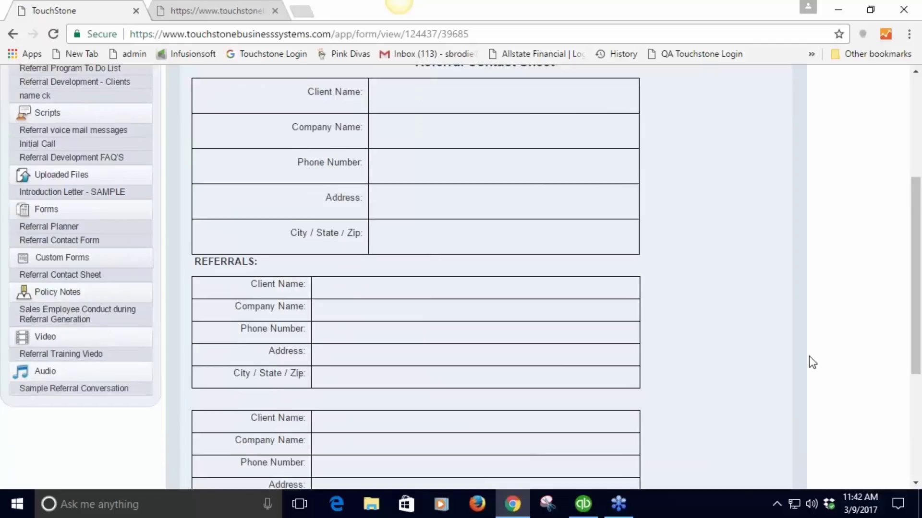
scroll(808, 362, "up", 1)
scroll(808, 362, "up", 2)
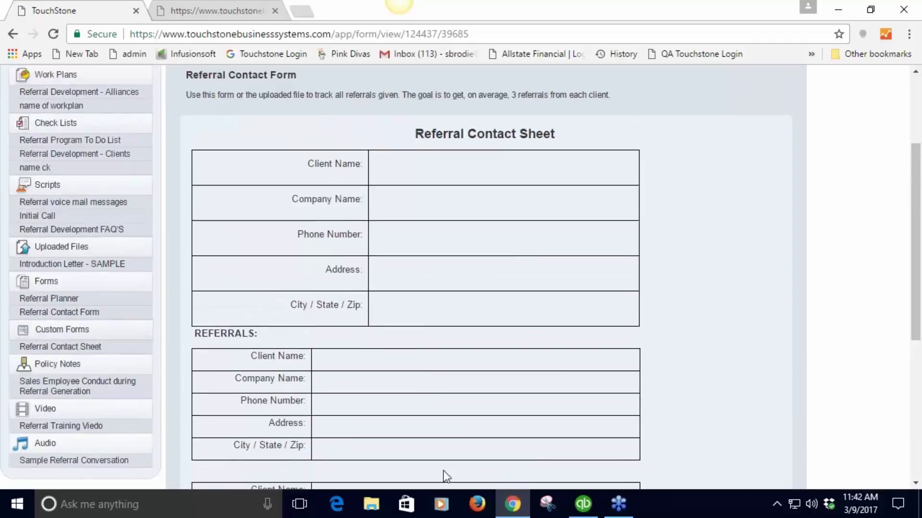
Step: Reopen the Referral Contact Sheet custom form and move the List Referrals Generated field above Client Name
left_click(89, 348)
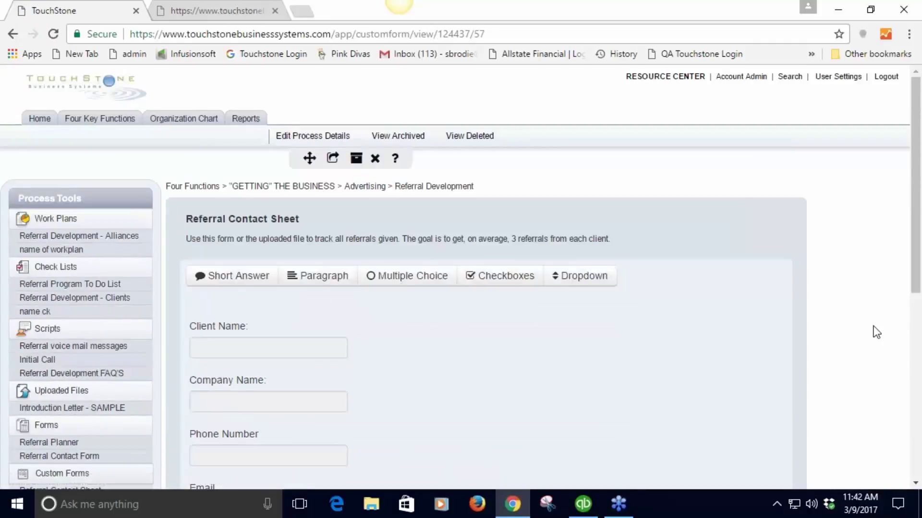
scroll(872, 328, "down", 2)
scroll(872, 329, "down", 1)
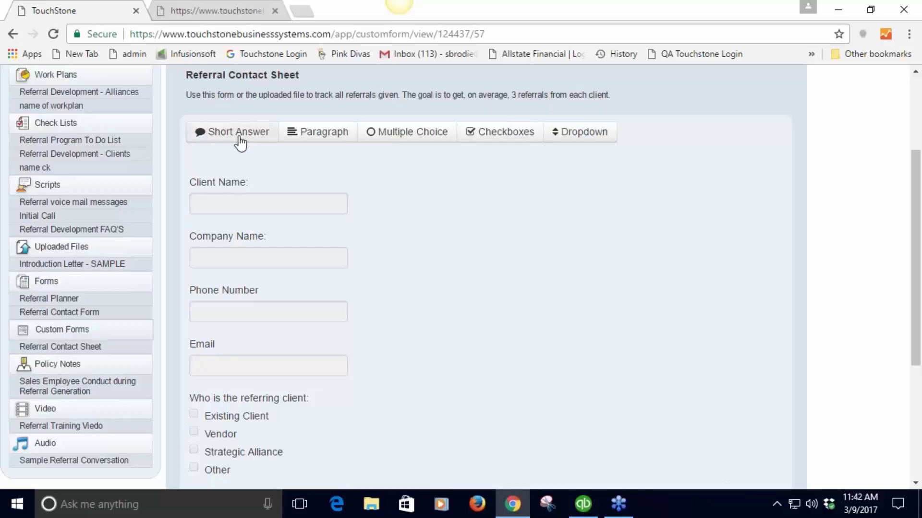
left_click_drag(237, 144, 247, 207)
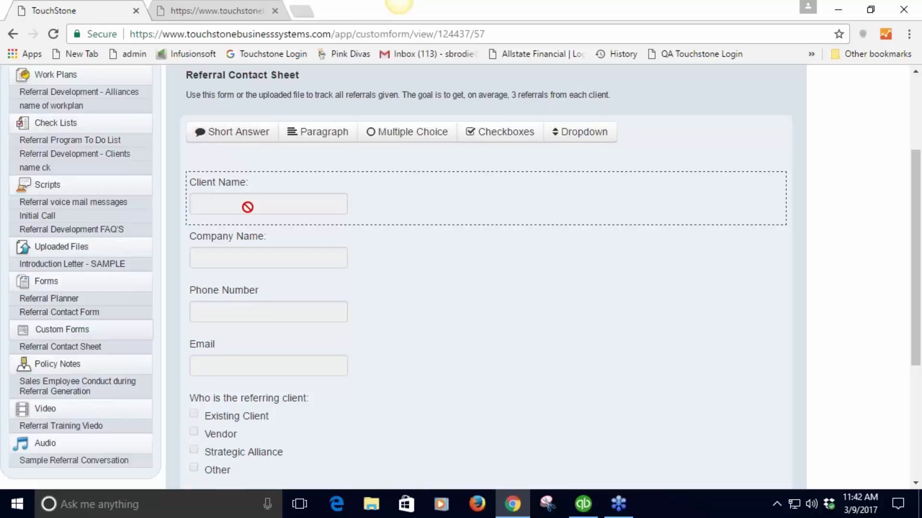
left_click_drag(247, 207, 866, 350)
scroll(867, 343, "down", 1)
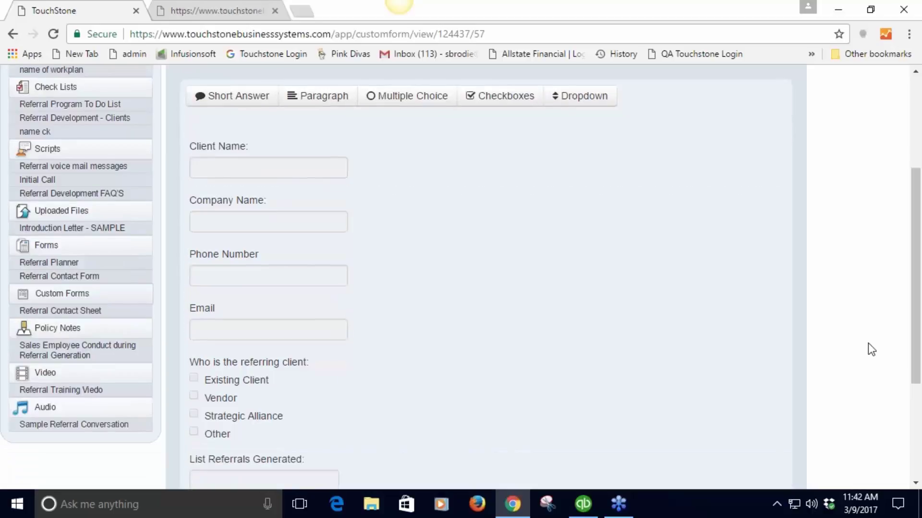
scroll(868, 344, "down", 2)
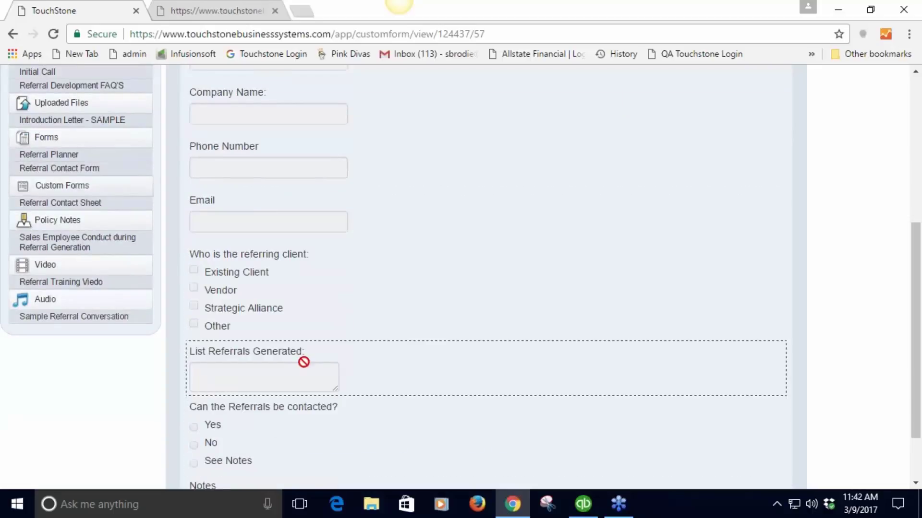
left_click_drag(302, 360, 299, 254)
left_click_drag(283, 372, 300, 325)
left_click(355, 392)
mouse_move(413, 373)
left_mouse_down()
mouse_move(405, 418)
mouse_move(433, 84)
mouse_move(345, 387)
mouse_move(419, 361)
left_mouse_up()
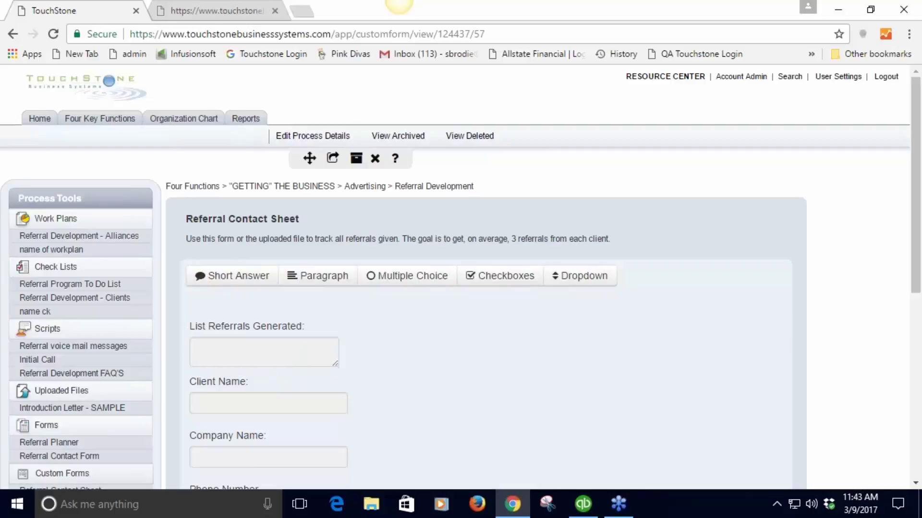
Step: Compare the available field types with the checkbox, multiple choice and notes questions in the Referral Contact Sheet
scroll(857, 369, "down", 1)
scroll(856, 370, "down", 5)
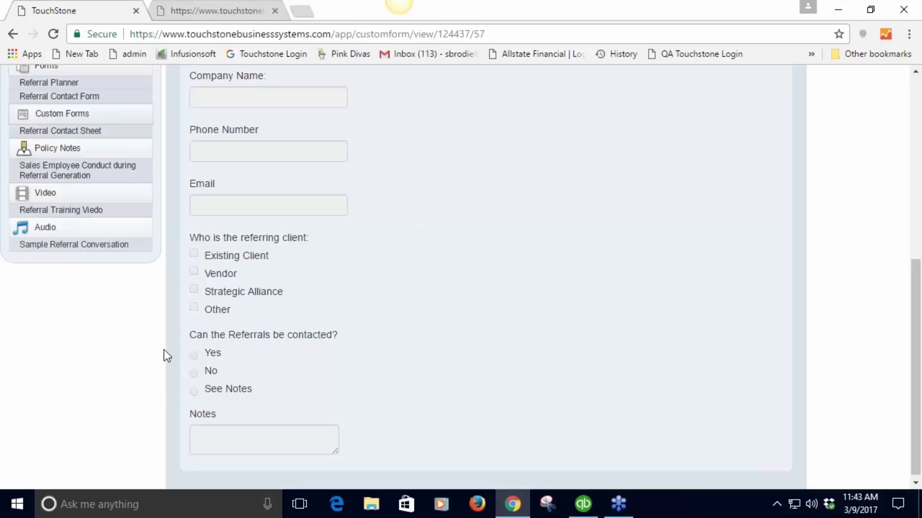
scroll(747, 349, "up", 8)
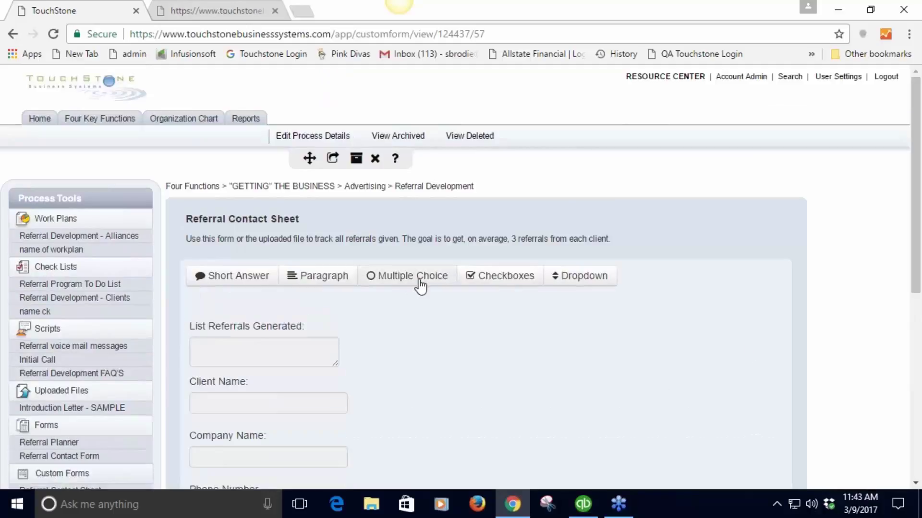
scroll(859, 369, "down", 1)
scroll(860, 370, "down", 7)
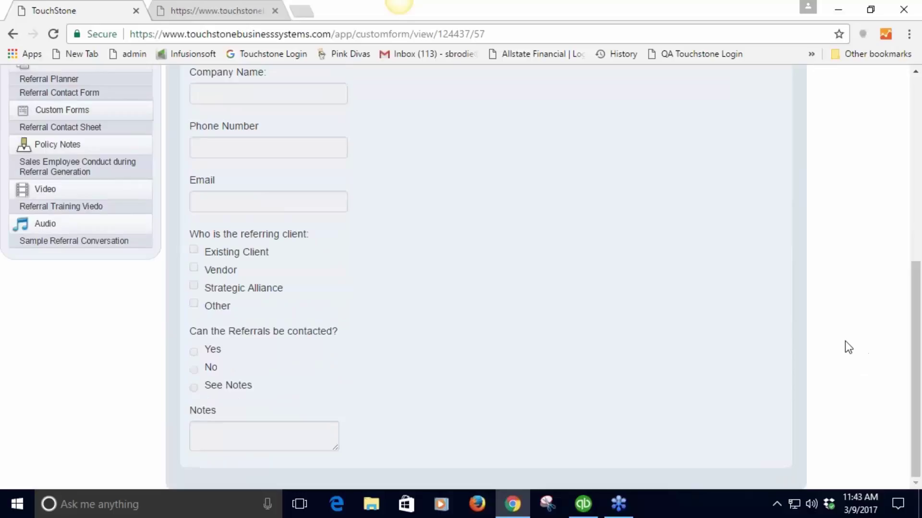
scroll(854, 340, "up", 1)
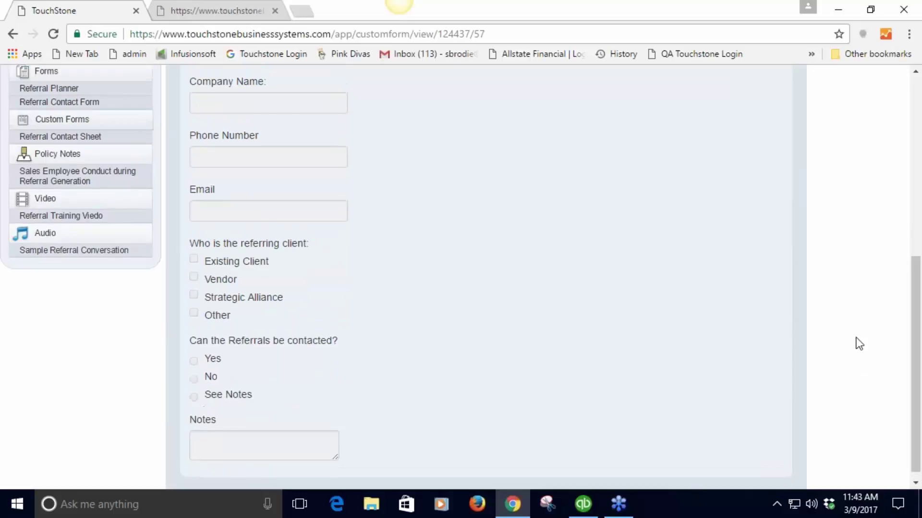
scroll(860, 344, "up", 6)
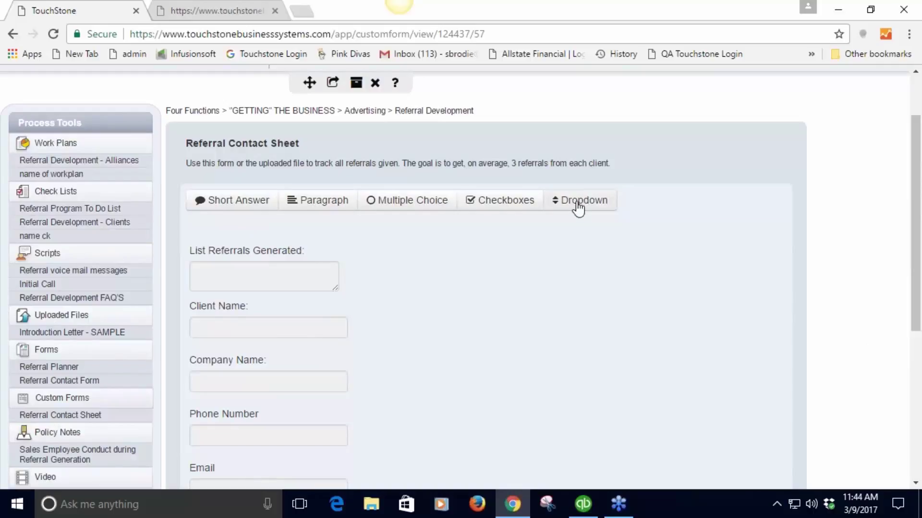
Step: Create a new custom form titled "example" in the Referral Development process
scroll(860, 310, "down", 3)
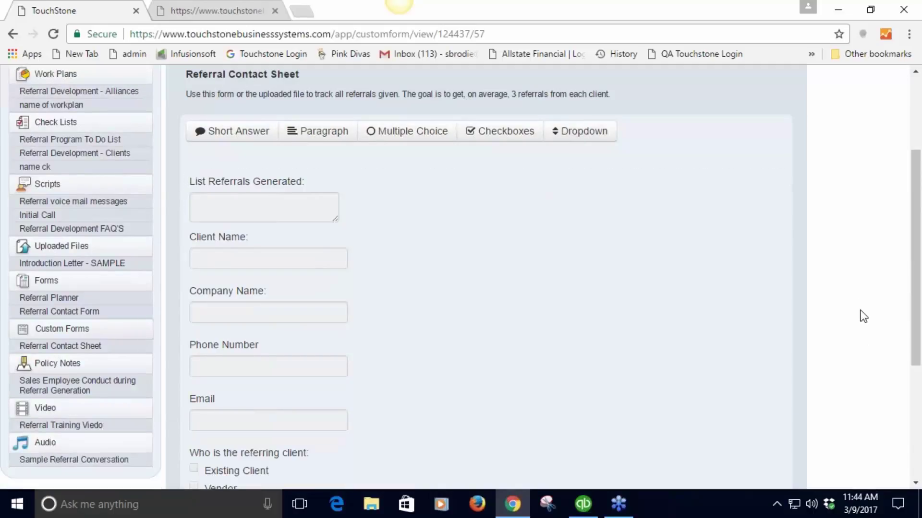
left_click(48, 253)
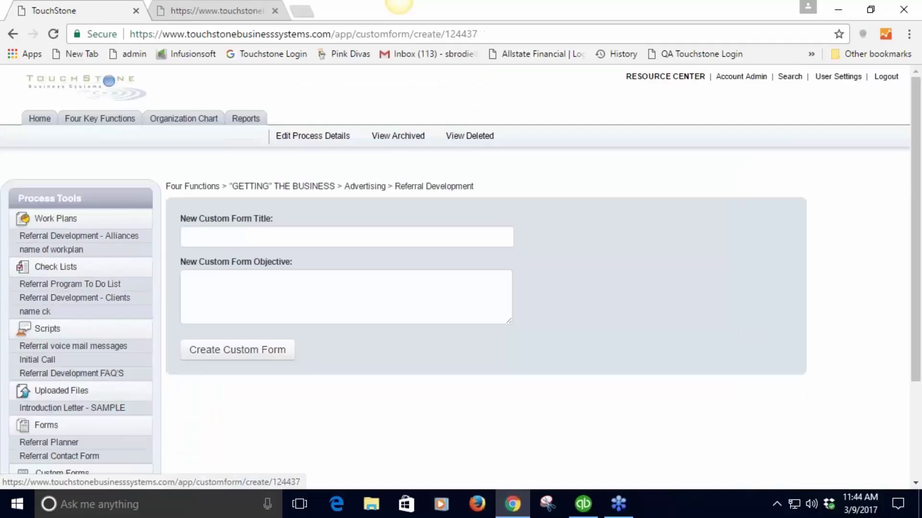
left_click(257, 230)
type("exam")
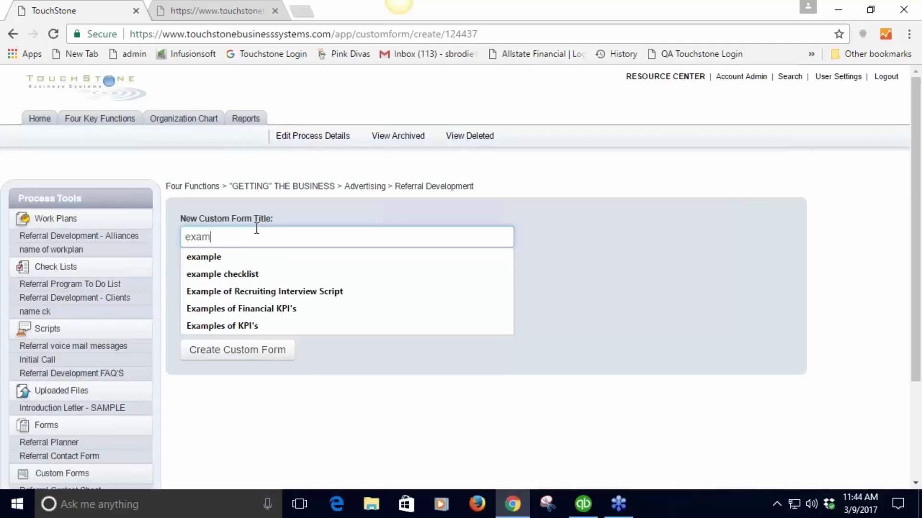
type("ple")
left_click(250, 357)
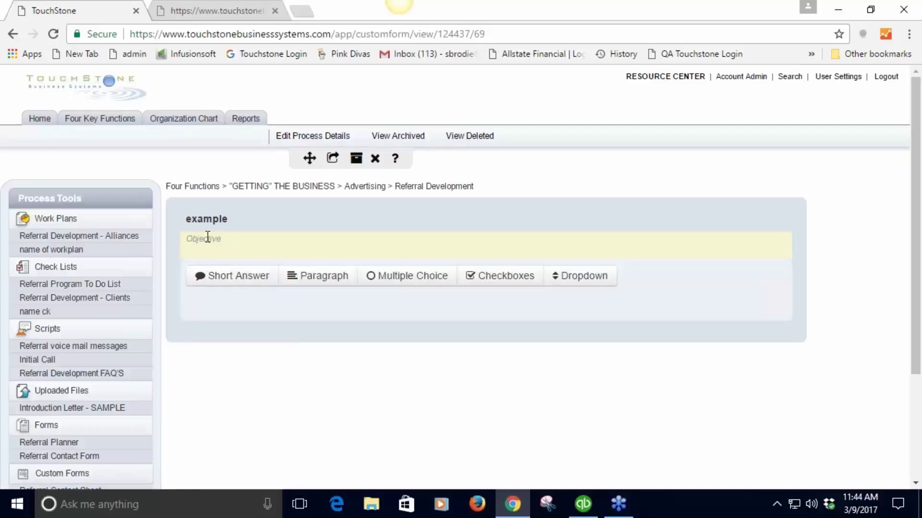
Step: Add a short answer field labelled "Name or Company" to the example form and save it
left_click(241, 278)
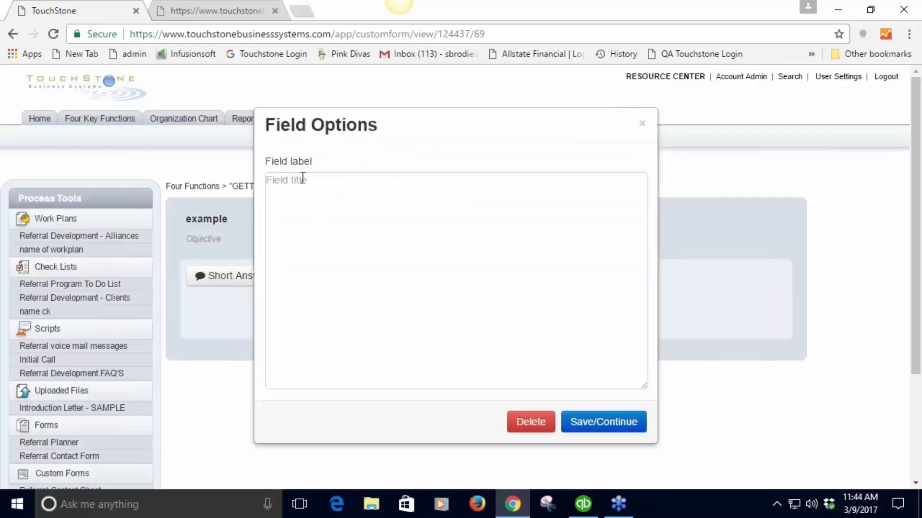
left_click(304, 179)
type("Nam")
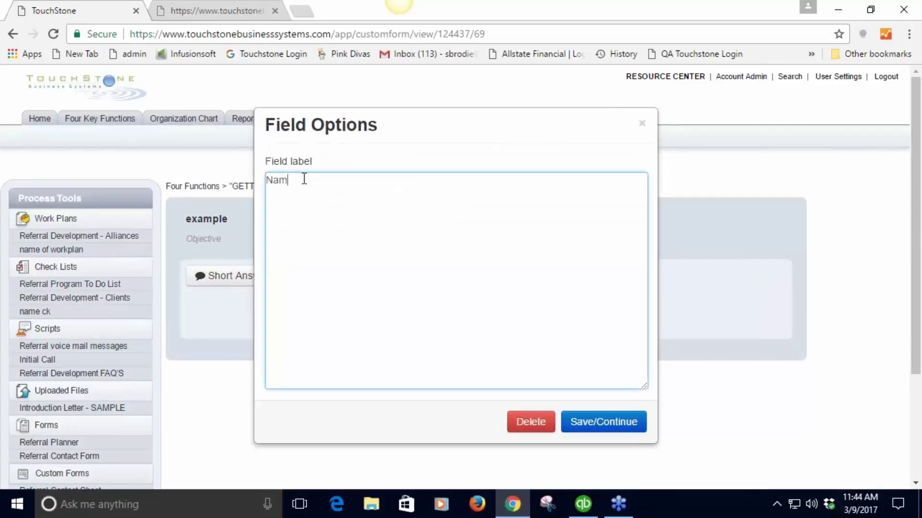
type("e of")
type(" Company")
left_click(611, 426)
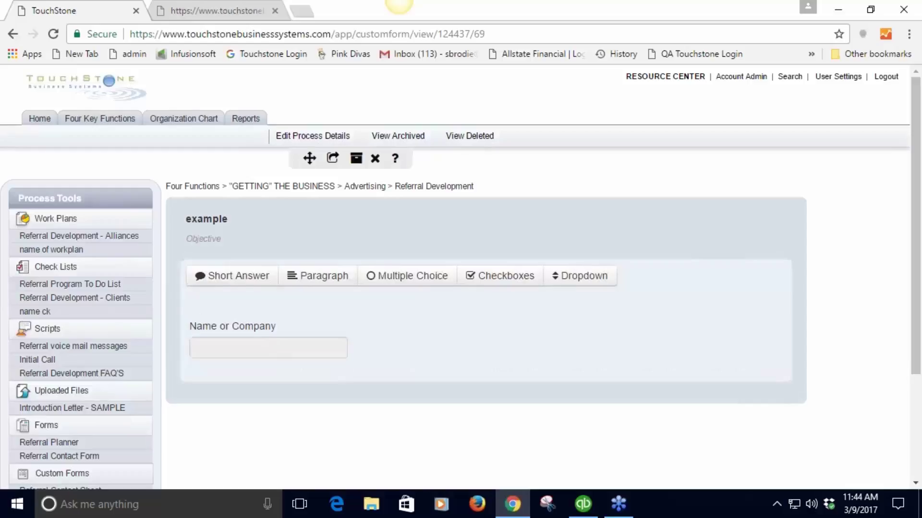
Step: Check the Name or Company field's options and add a paragraph field labelled "Longer" to the example form
left_click(251, 328)
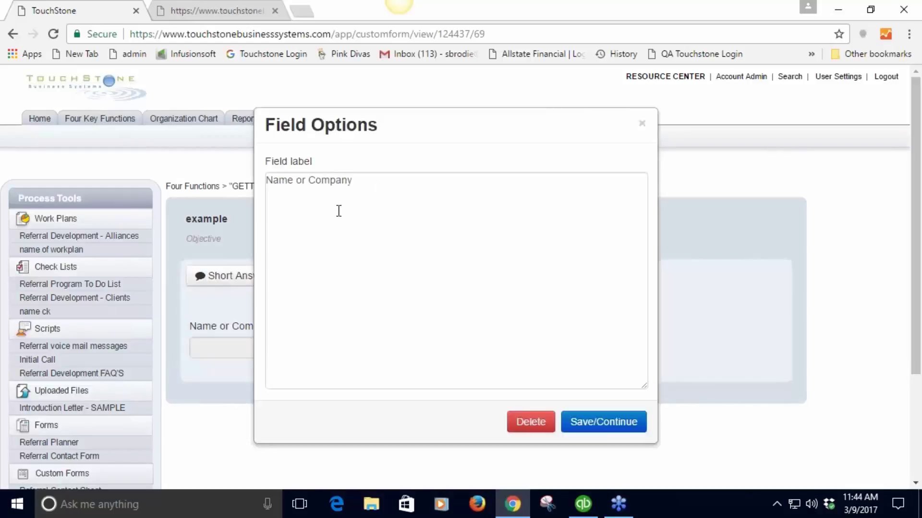
left_click(604, 425)
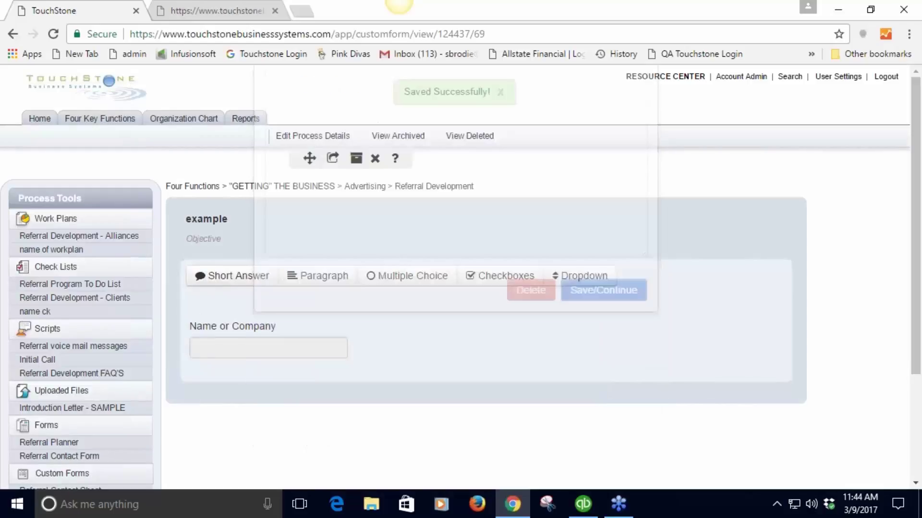
left_click(322, 279)
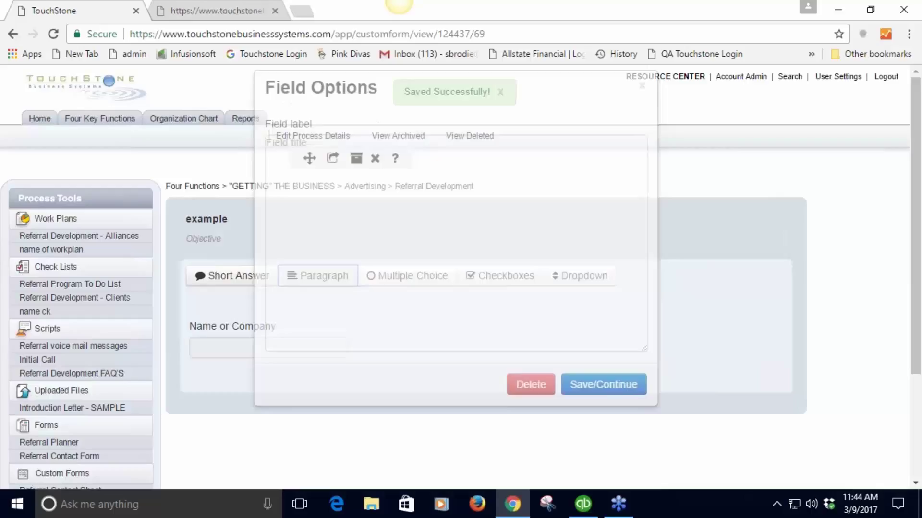
type("Long")
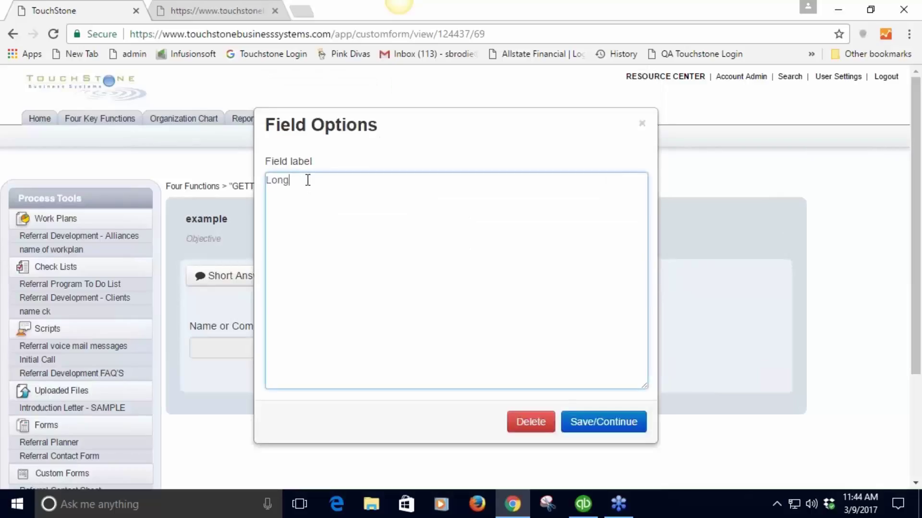
type("er")
left_click(613, 422)
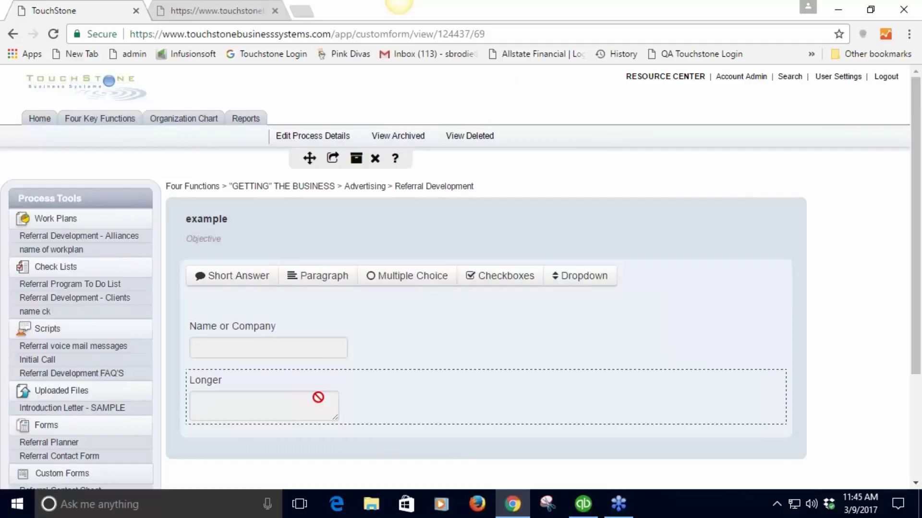
Step: Create a multiple choice field labelled "Question" with the choices A, B and C
left_click(403, 283)
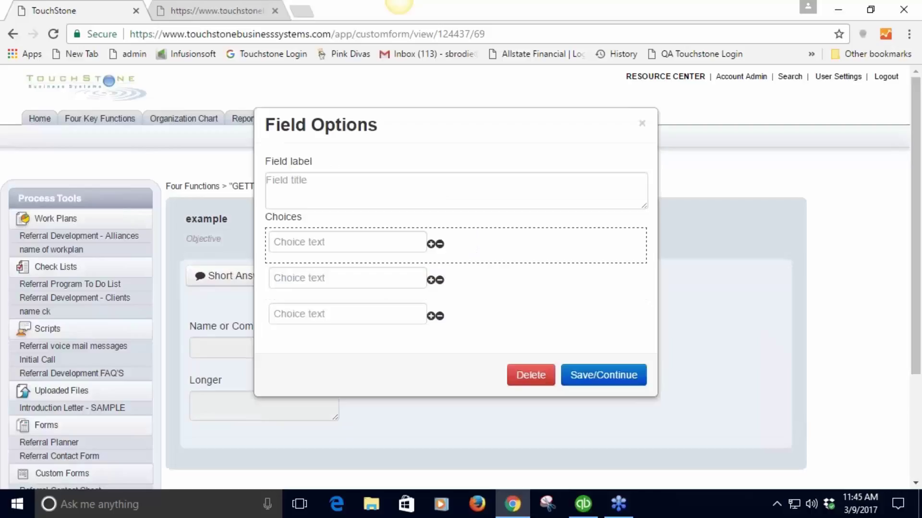
left_click(307, 180)
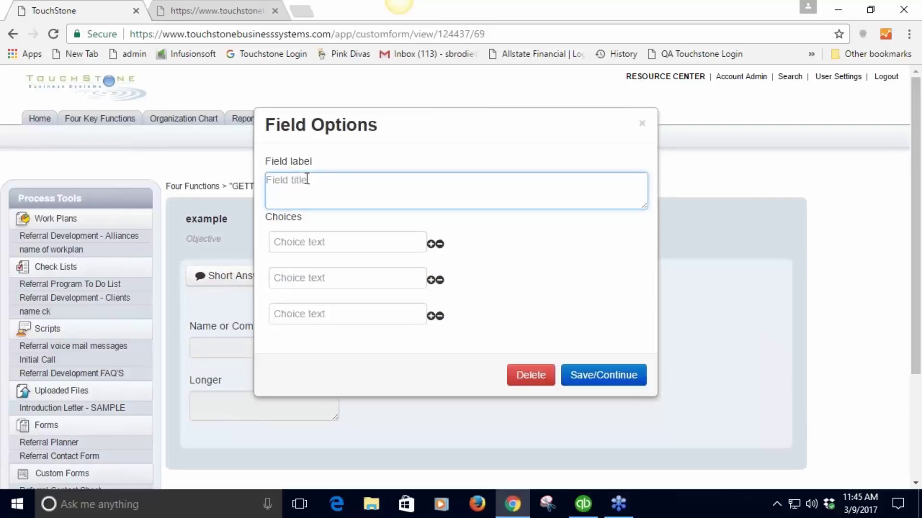
type("Question")
left_click(300, 248)
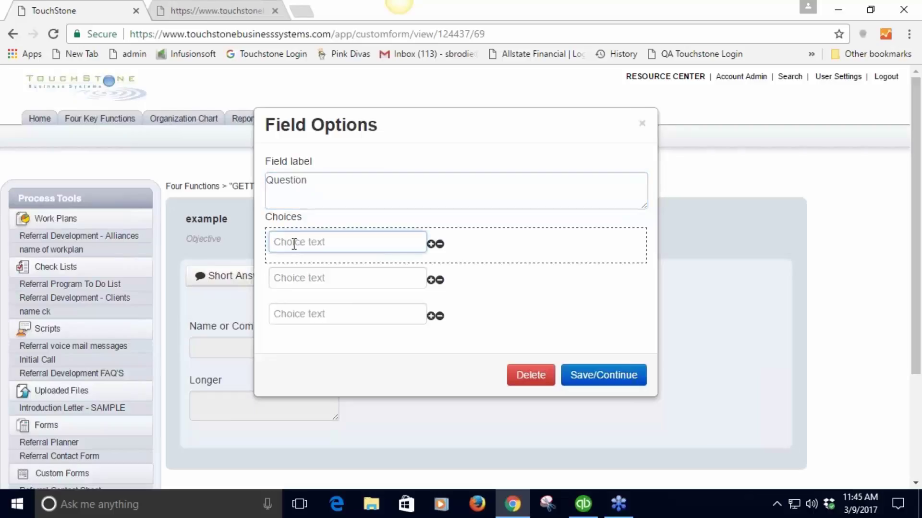
type("A")
left_click(294, 280)
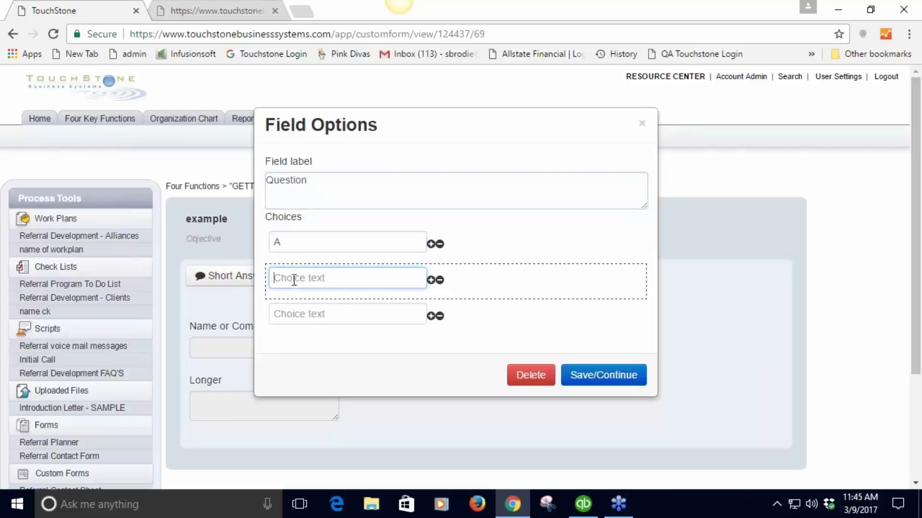
type("B")
left_click(292, 316)
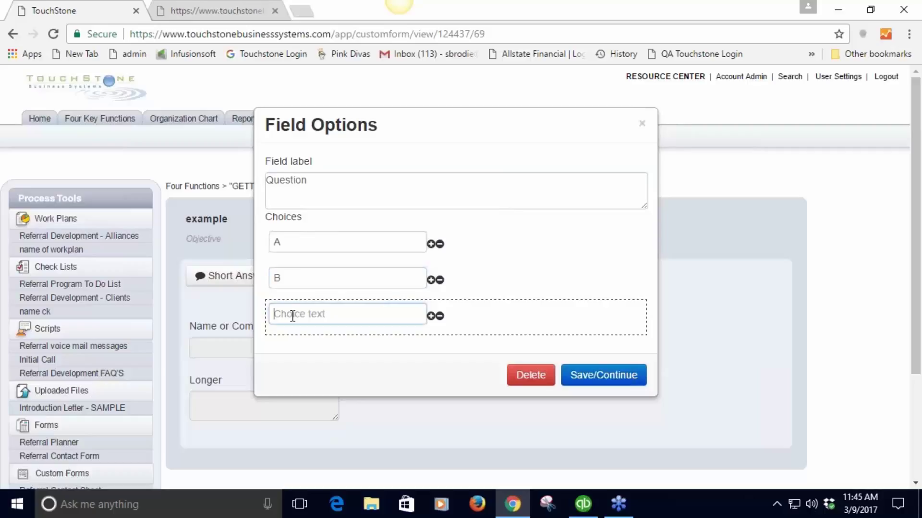
type("C")
Step: Move choice C to the start of the choices, then delete it and re-enter C below B
left_click_drag(496, 307, 500, 235)
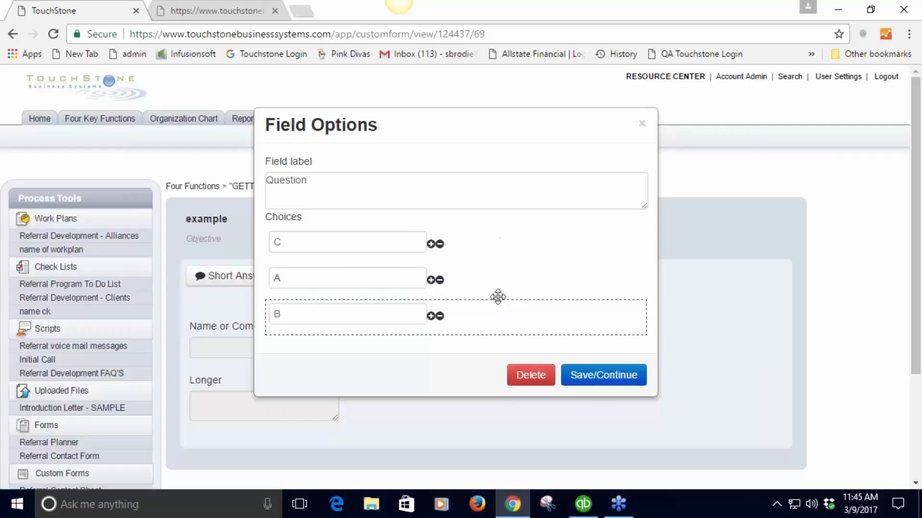
left_click(439, 244)
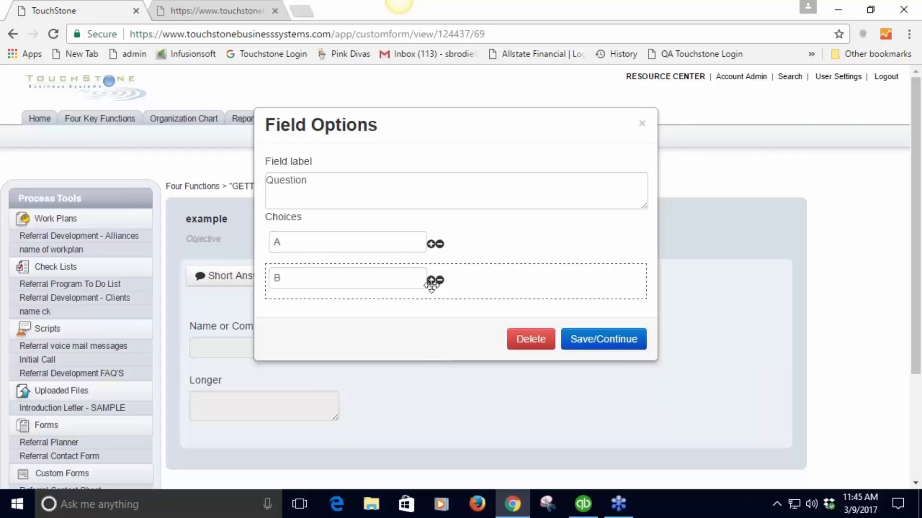
left_click(432, 280)
left_click(343, 317)
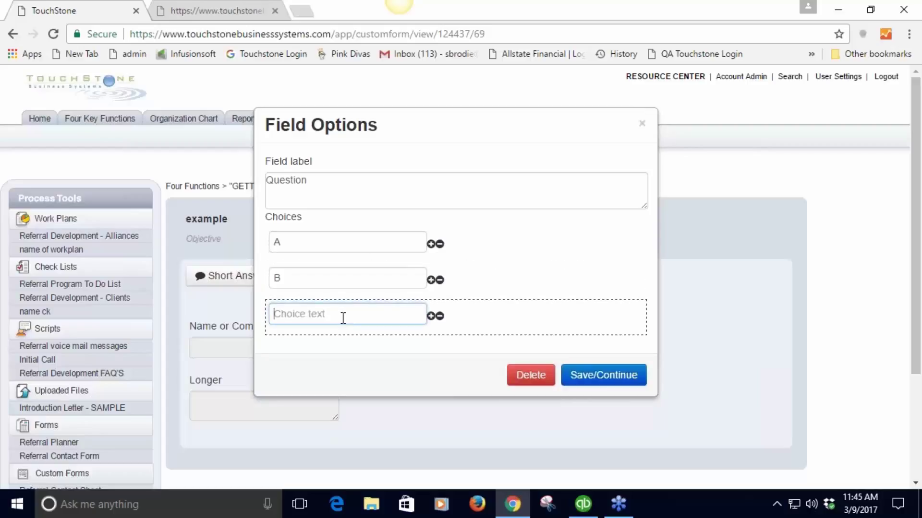
type("C")
Step: Add a fourth choice, D, below C and save the Question field
left_click(431, 315)
left_click(318, 355)
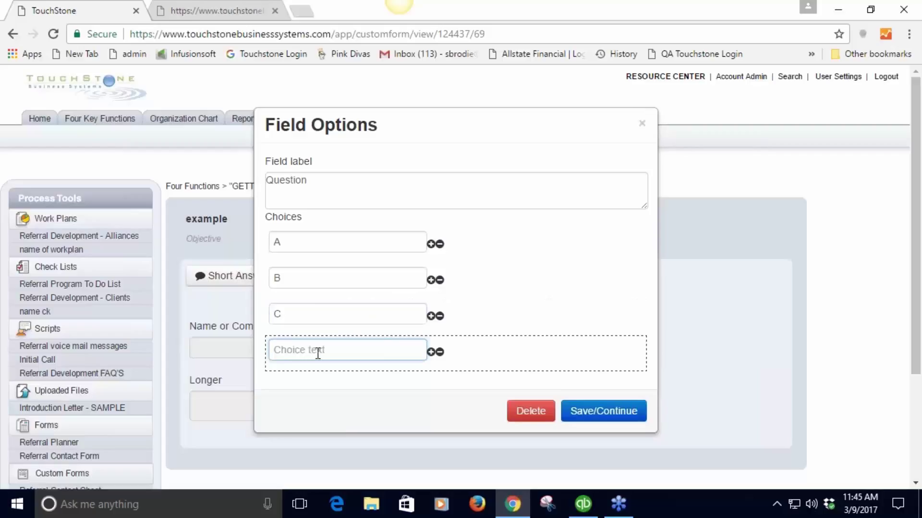
type("D")
left_click(612, 409)
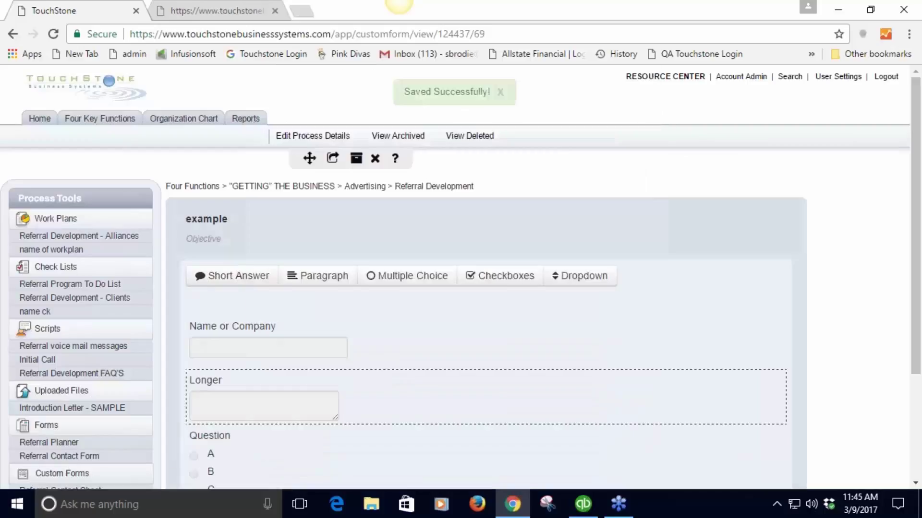
scroll(213, 374, "down", 3)
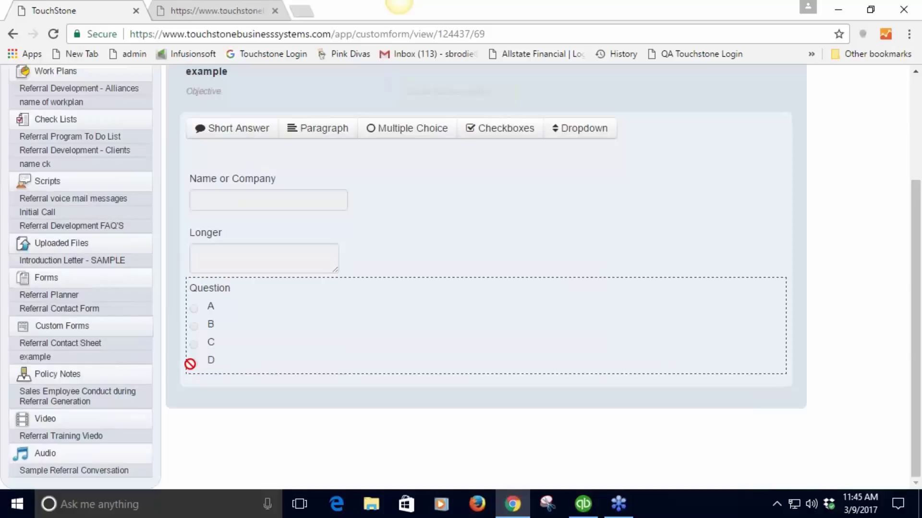
Step: Add a checkboxes field labelled "Choose one" with the choices A and B, and save it
scroll(902, 329, "up", 1)
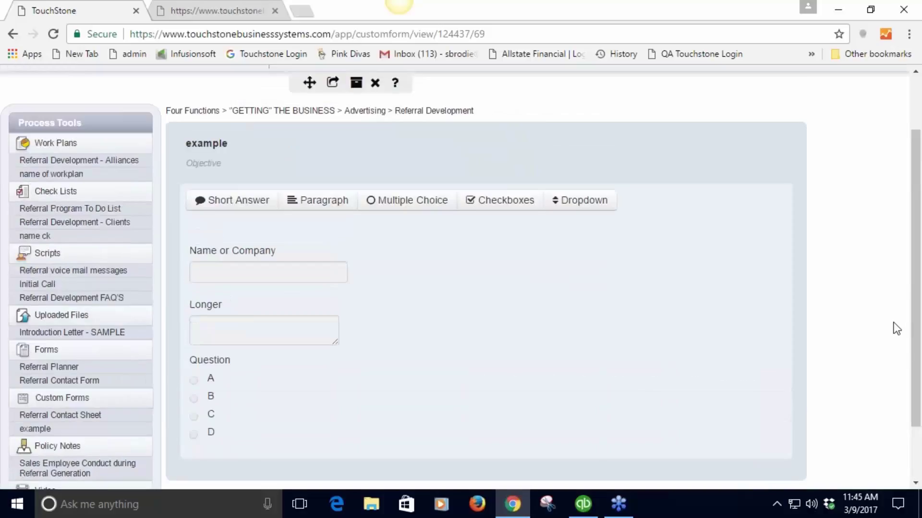
left_click(500, 201)
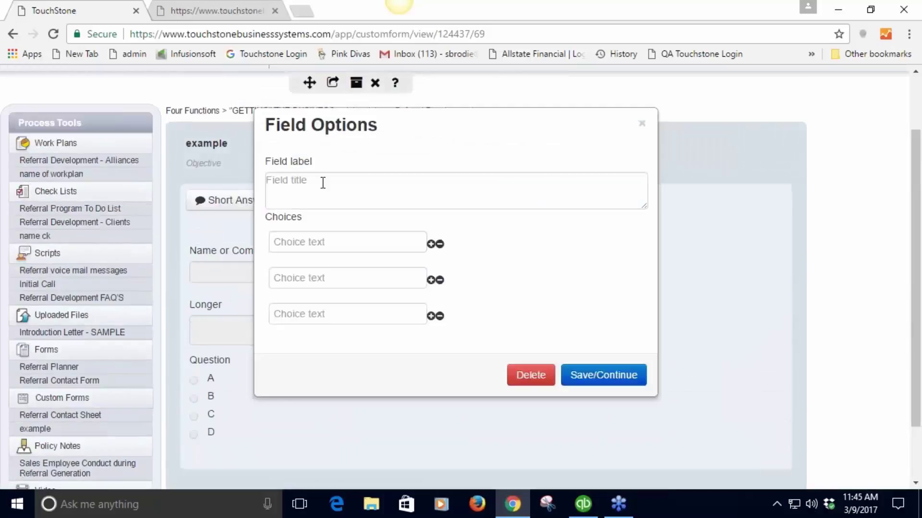
left_click(319, 180)
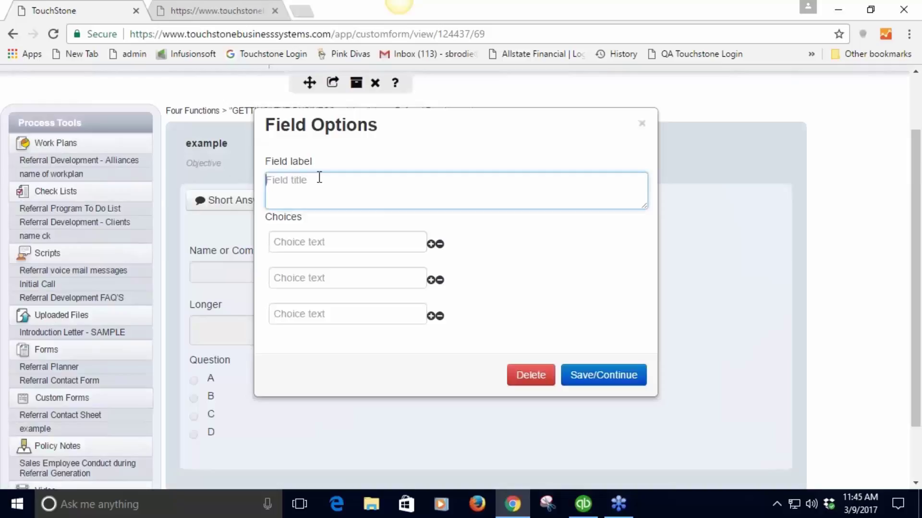
type("Choose one")
left_click(320, 244)
type("A")
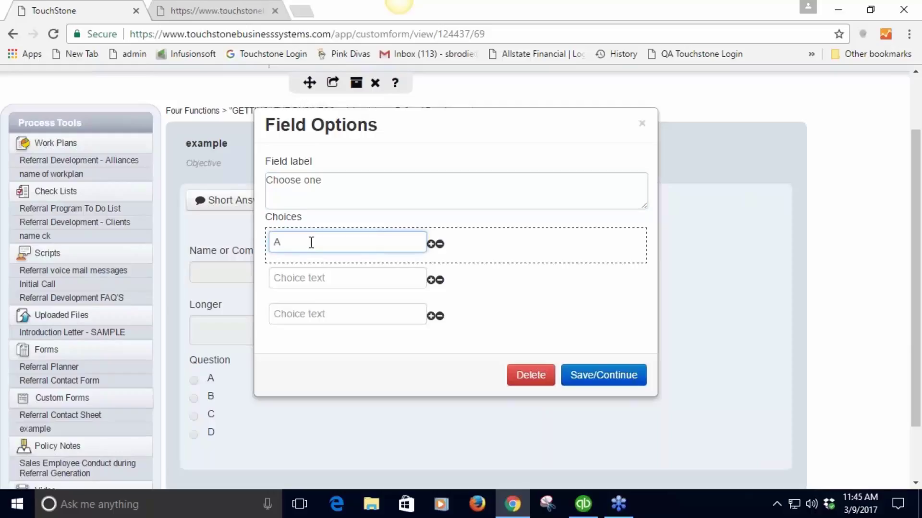
left_click(325, 281)
type("B")
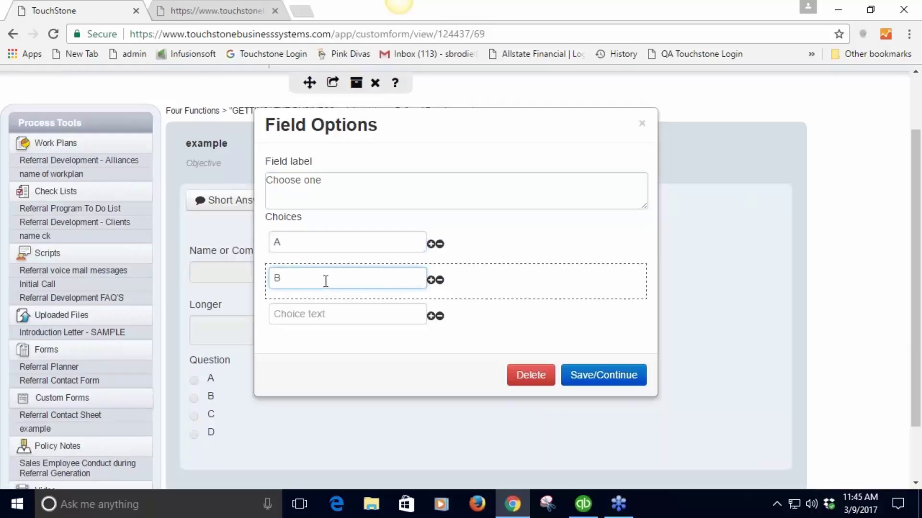
left_click(604, 377)
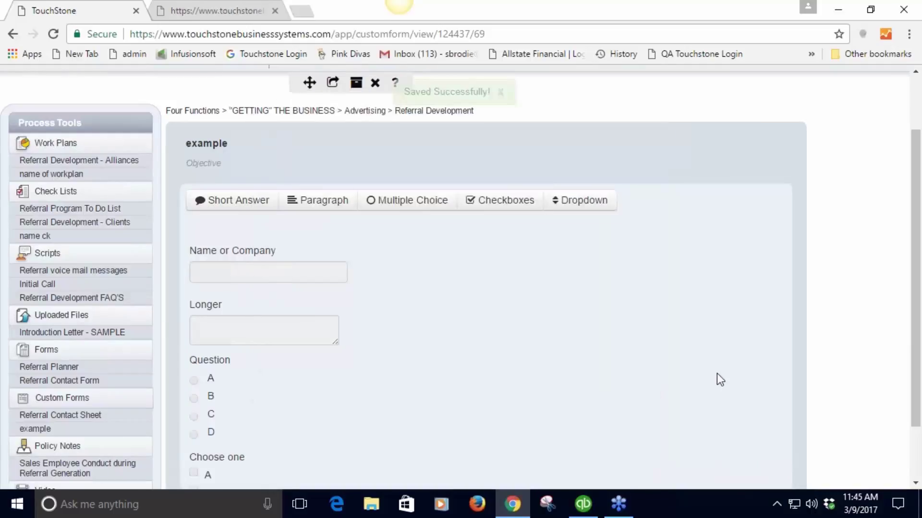
scroll(716, 380, "down", 3)
Step: Add a dropdown field labelled "Drop Down Choices" with the choices A, B and C, and save it
scroll(716, 379, "up", 3)
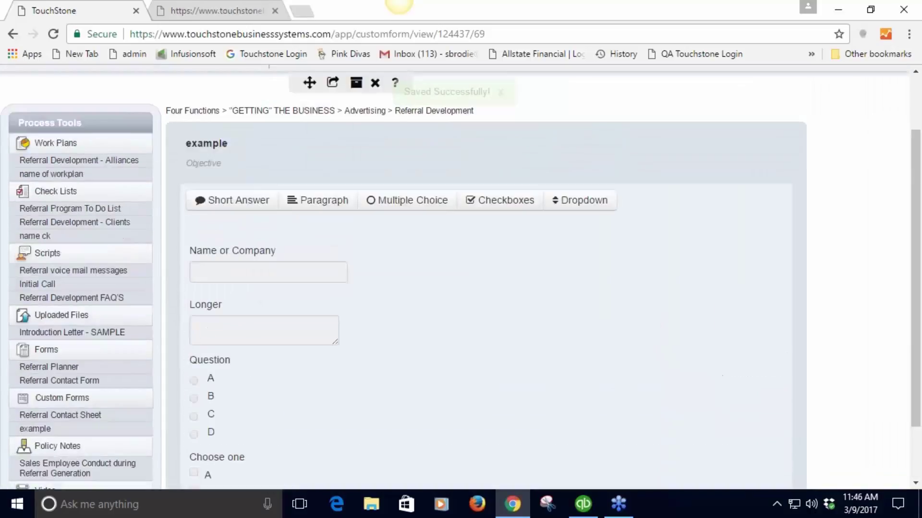
left_click(576, 205)
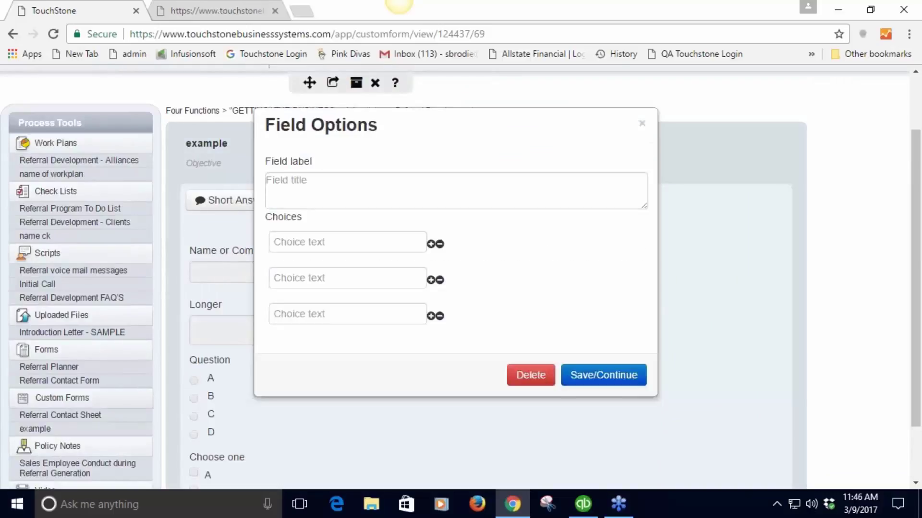
left_click(307, 184)
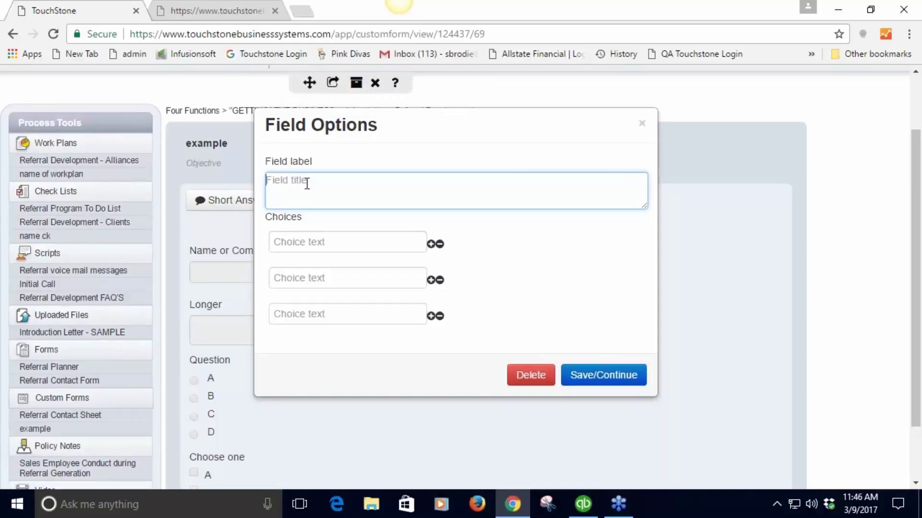
type("Drop Down Cho")
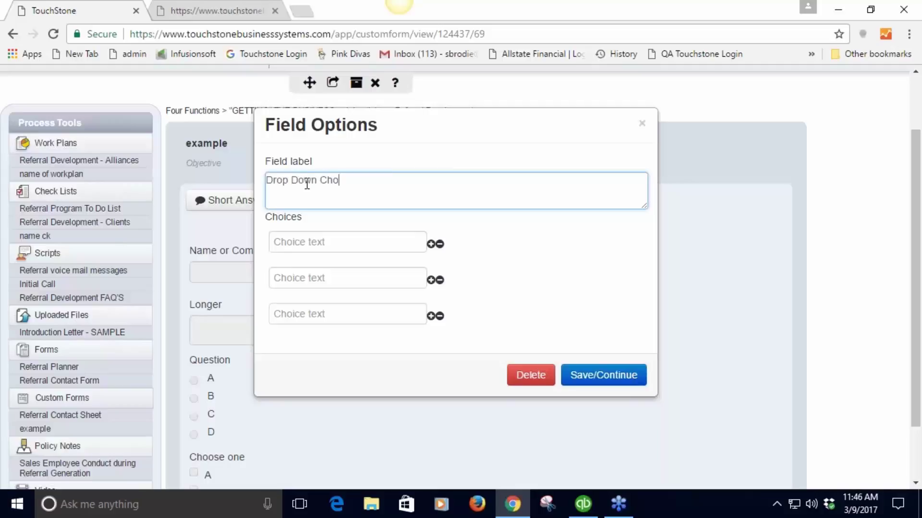
type("ices")
left_click(304, 241)
type("A")
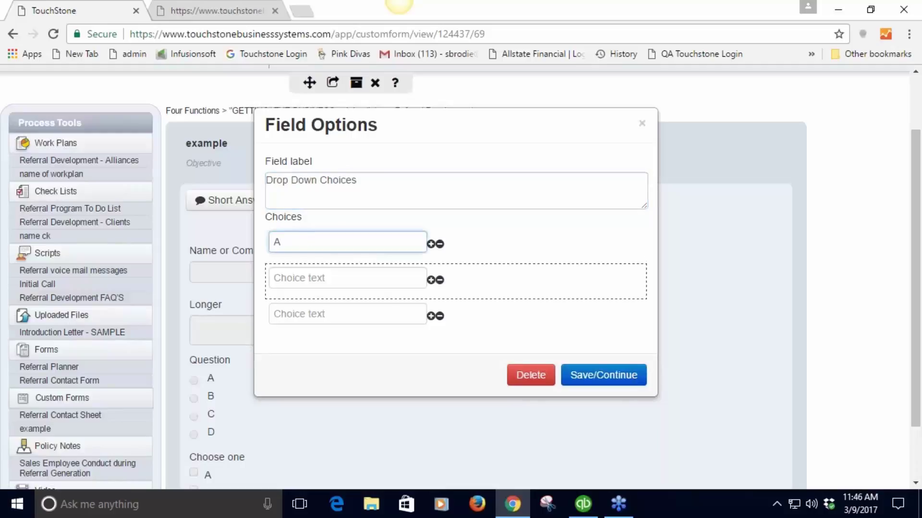
left_click(306, 282)
type("B")
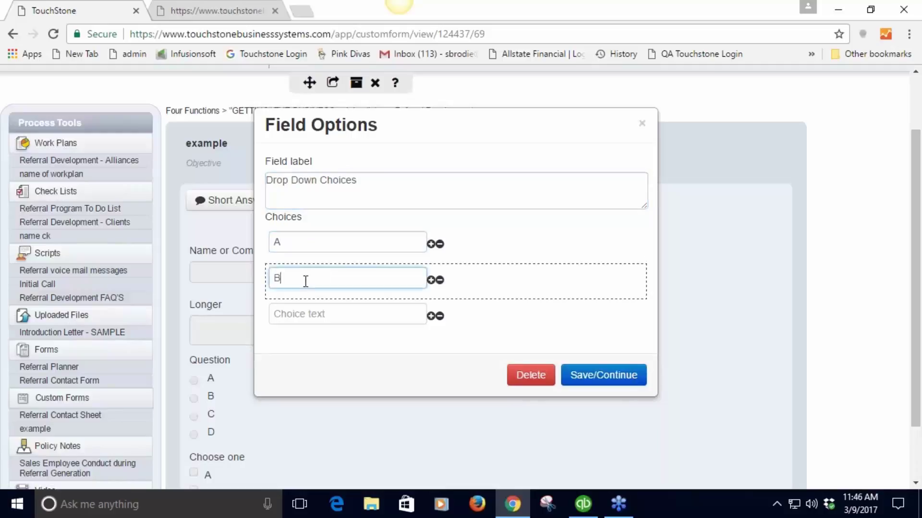
left_click(294, 315)
type("C")
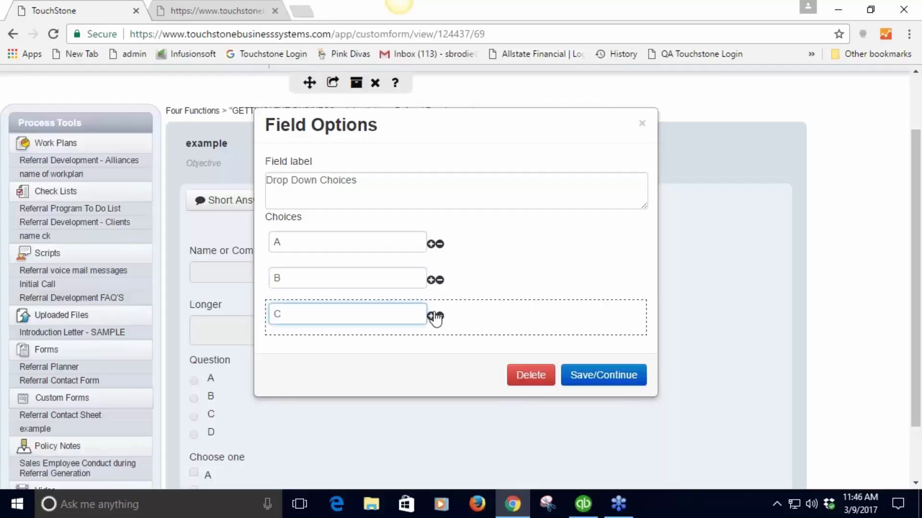
left_click(612, 379)
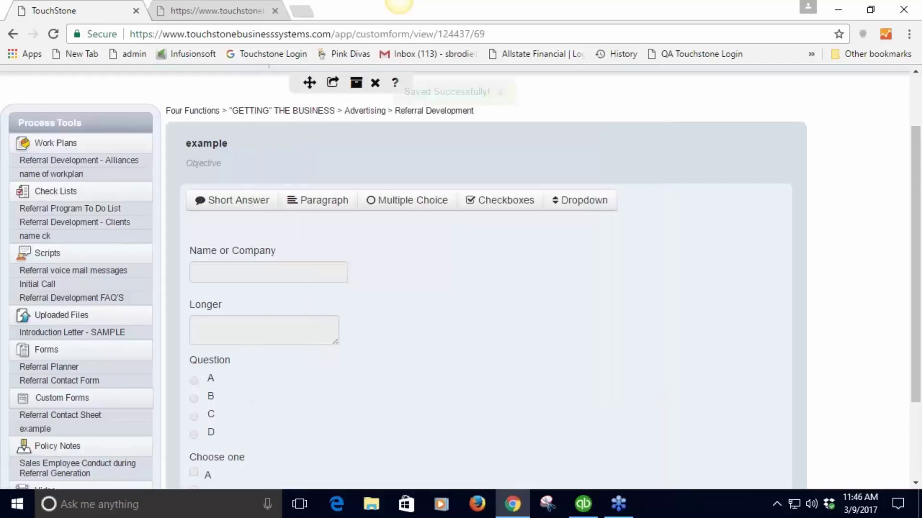
Step: Check the Drop Down Choices field's options and move the field to the start of the form, above Name or Company
scroll(627, 387, "down", 3)
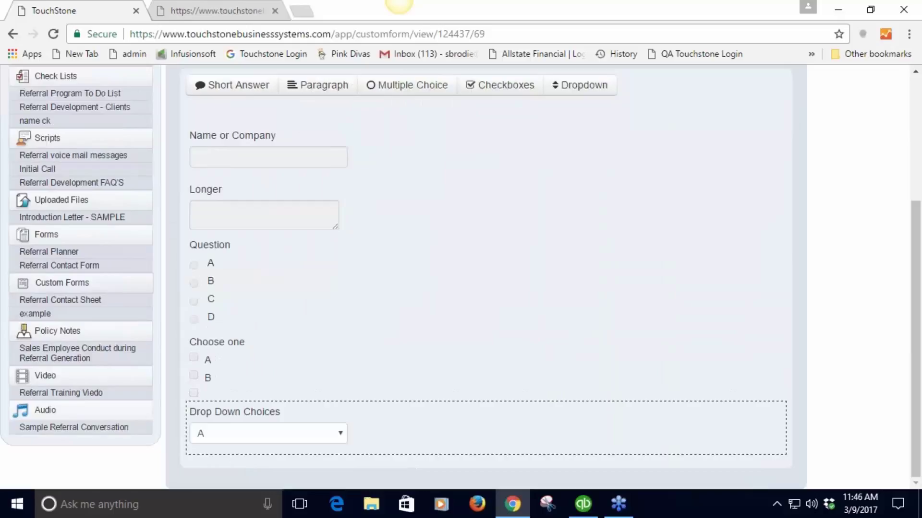
left_click(340, 437)
left_click(340, 438)
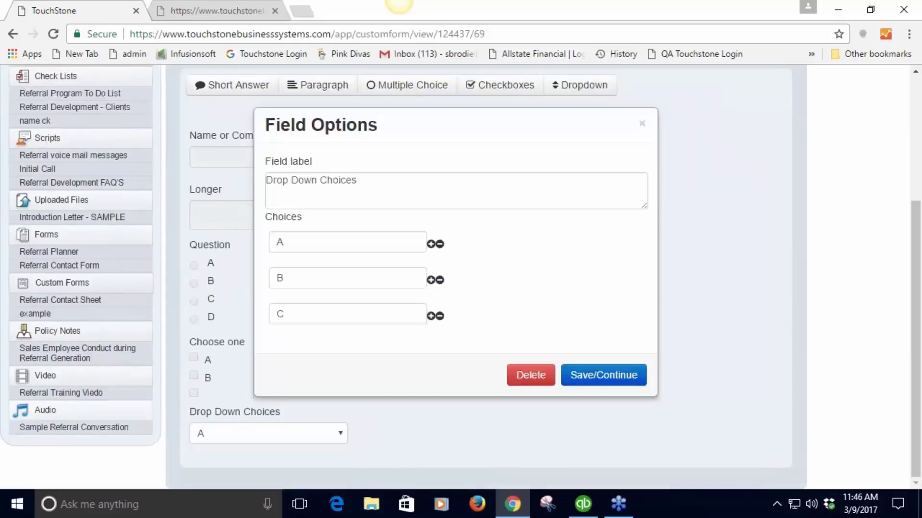
left_click(604, 377)
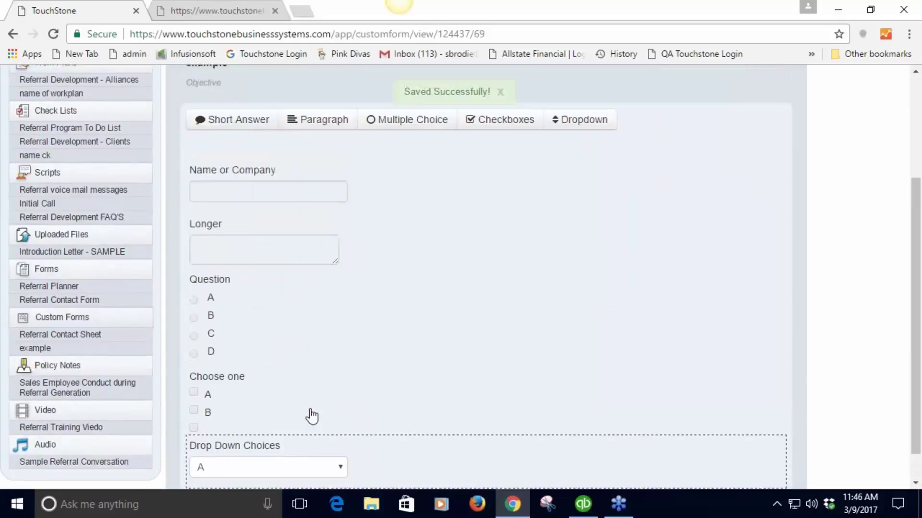
left_click_drag(318, 455, 269, 190)
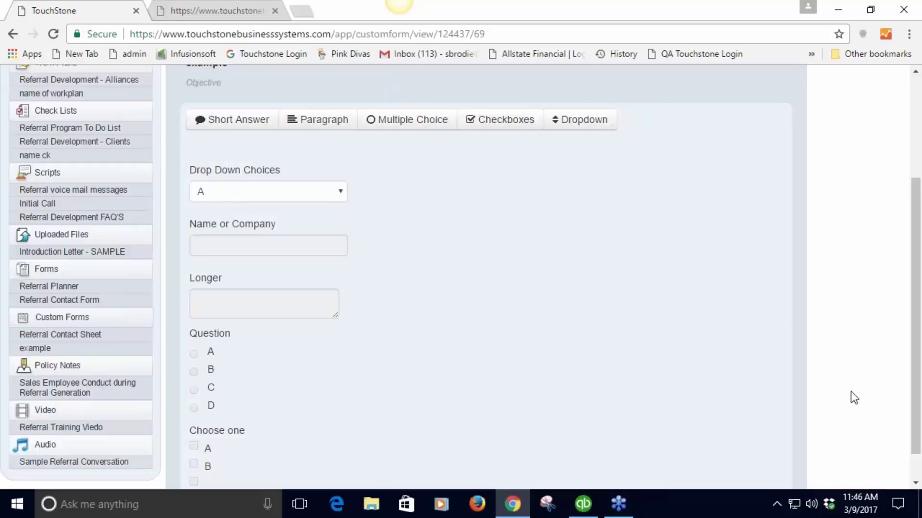
scroll(850, 391, "up", 3)
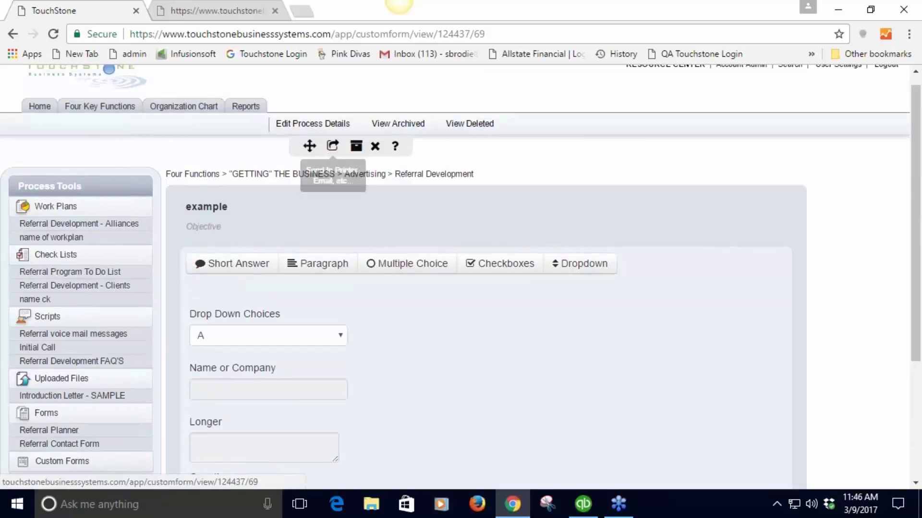
Step: Open the Manager of Marketing & Sales control panel from the home page and go to its Referral Development process
left_click(32, 107)
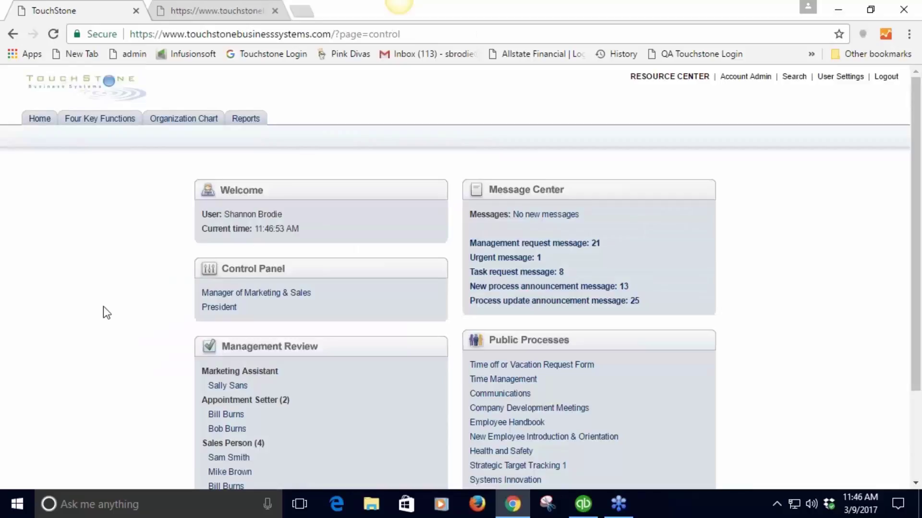
scroll(103, 306, "down", 2)
scroll(111, 302, "up", 2)
left_click(284, 295)
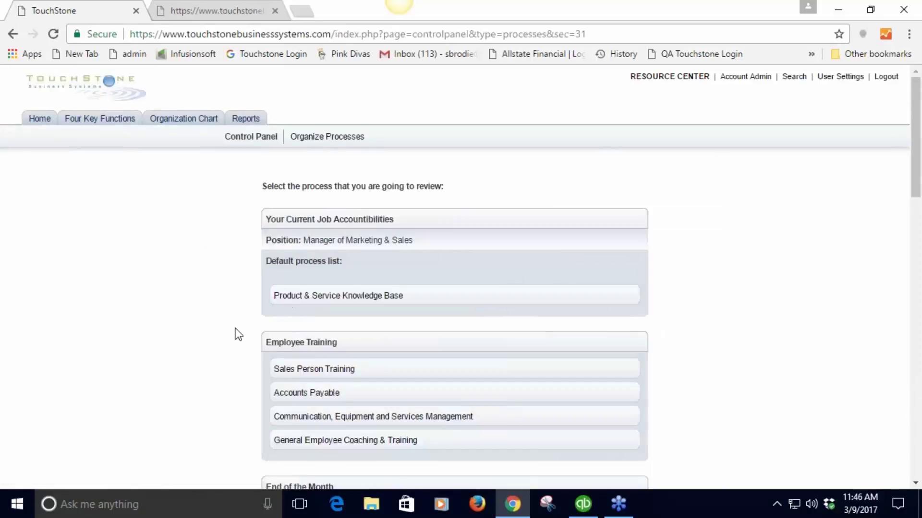
scroll(236, 333, "down", 4)
scroll(233, 333, "down", 3)
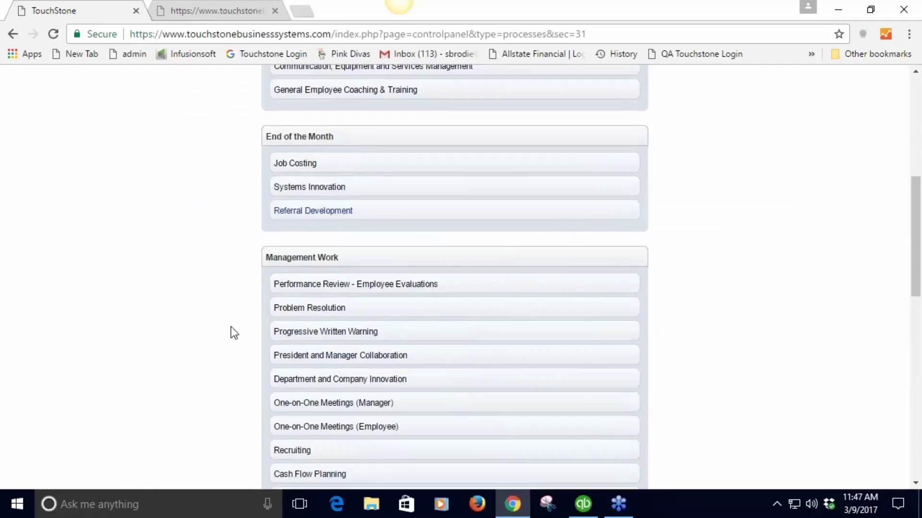
scroll(298, 313, "up", 1)
left_click(333, 282)
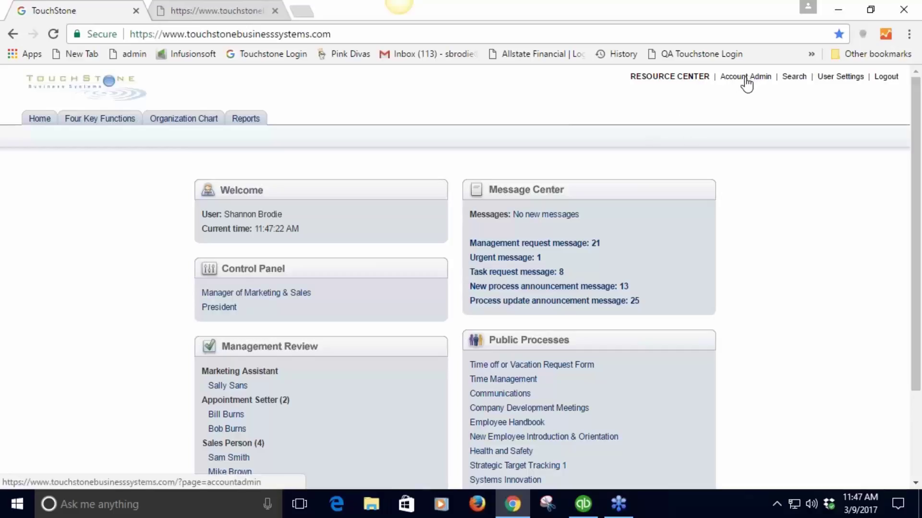
Step: Review the Manager of Marketing & Sales process list and open Referral Development under End of the Month
left_click(263, 295)
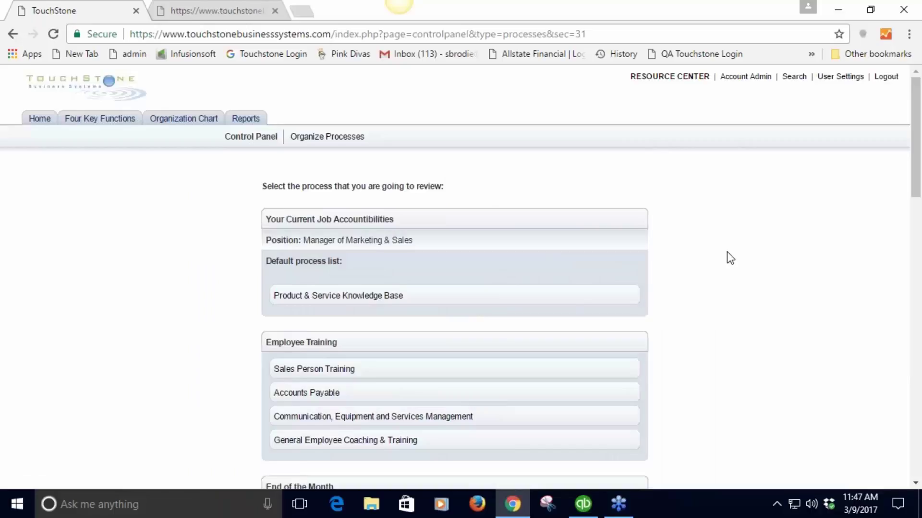
scroll(727, 253, "down", 2)
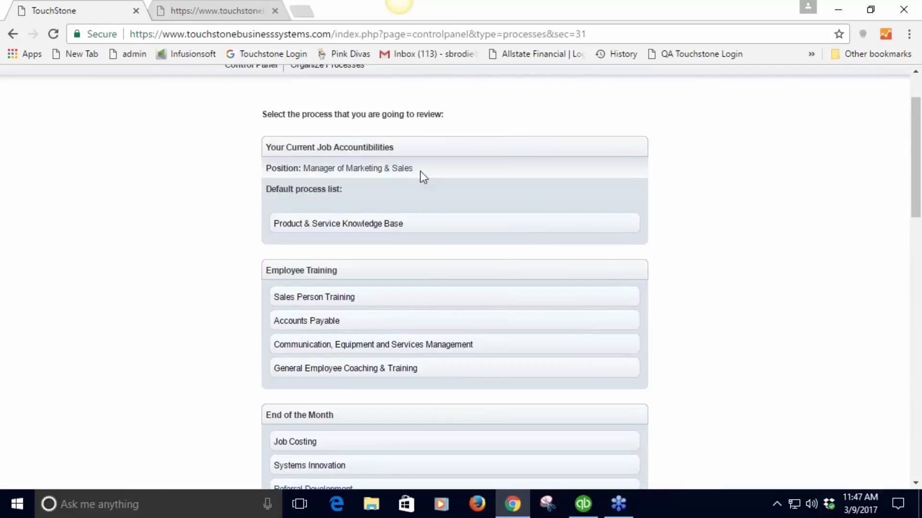
scroll(752, 258, "up", 2)
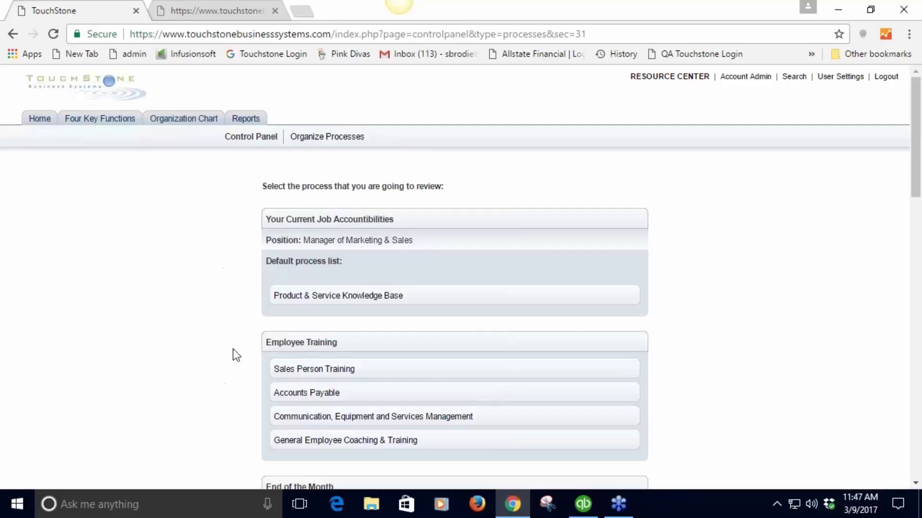
scroll(806, 372, "down", 1)
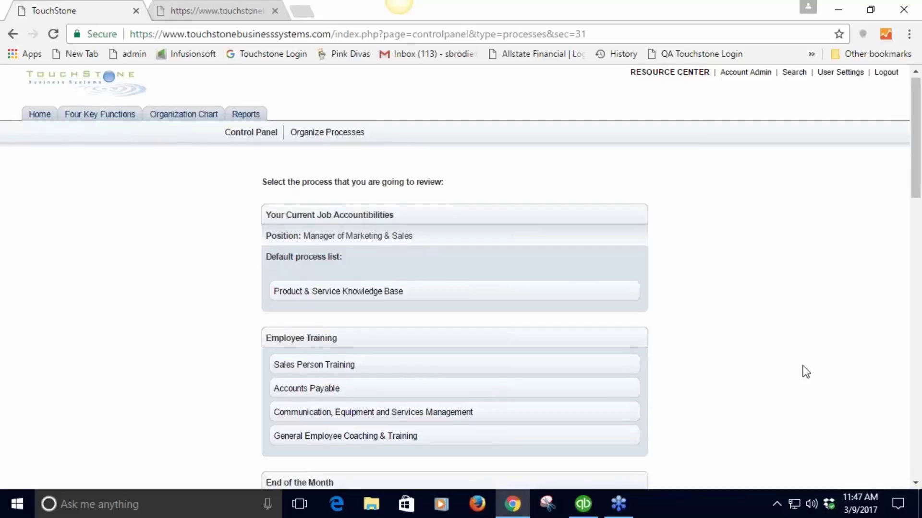
scroll(806, 372, "down", 1)
scroll(806, 370, "up", 1)
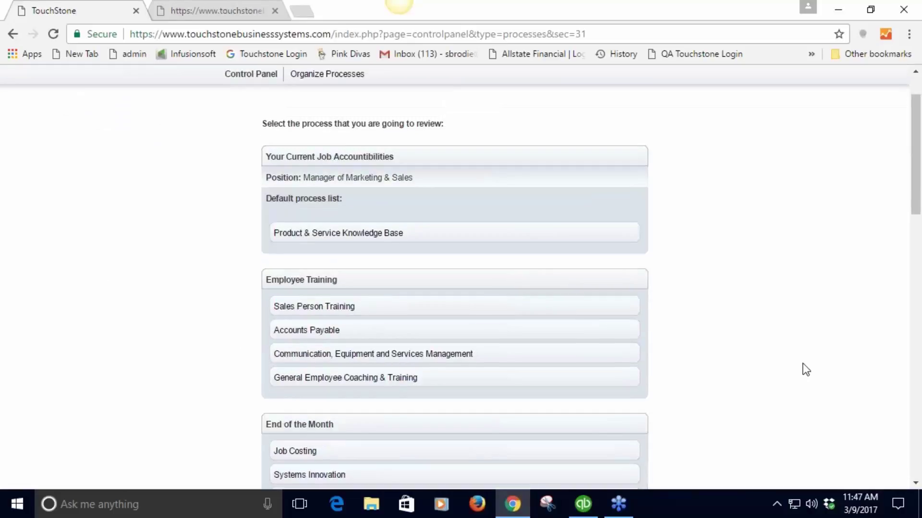
scroll(806, 370, "up", 1)
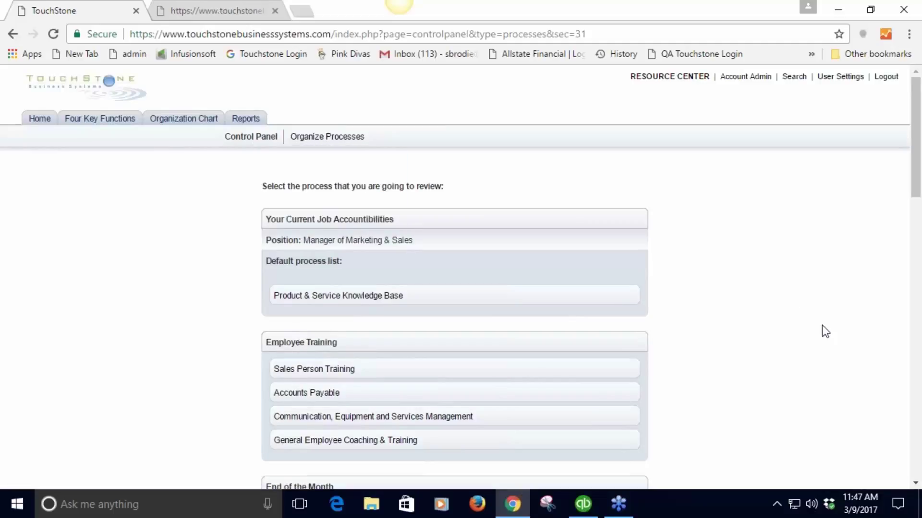
scroll(822, 325, "down", 3)
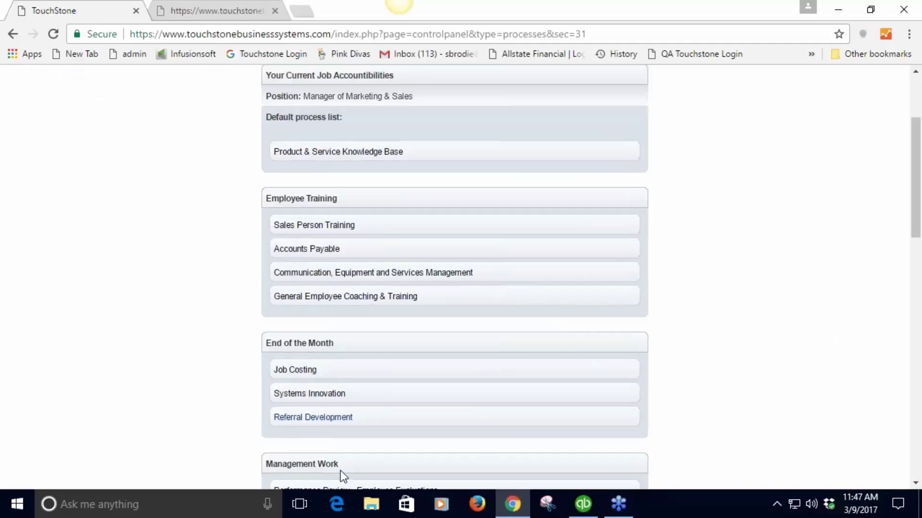
left_click(309, 419)
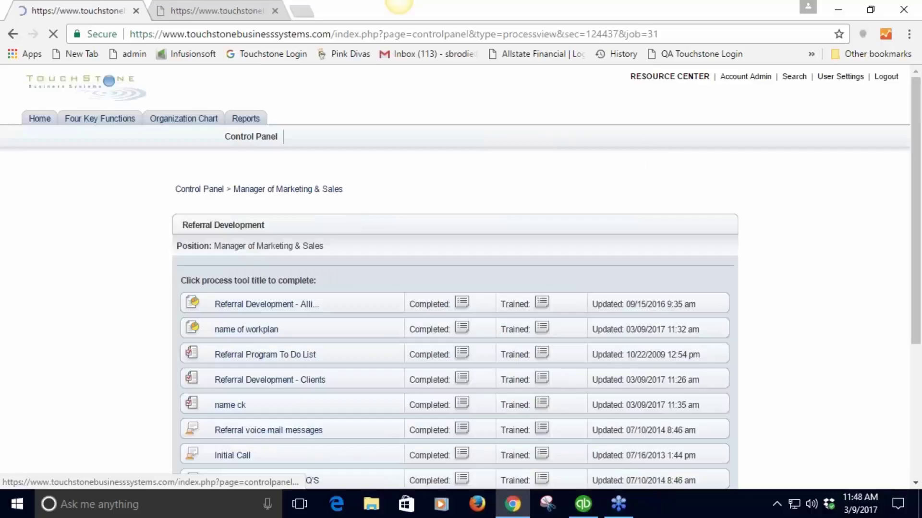
Step: Open the Referral Program To Do List, look through its checklist items and save it with all entries left blank
scroll(839, 347, "down", 3)
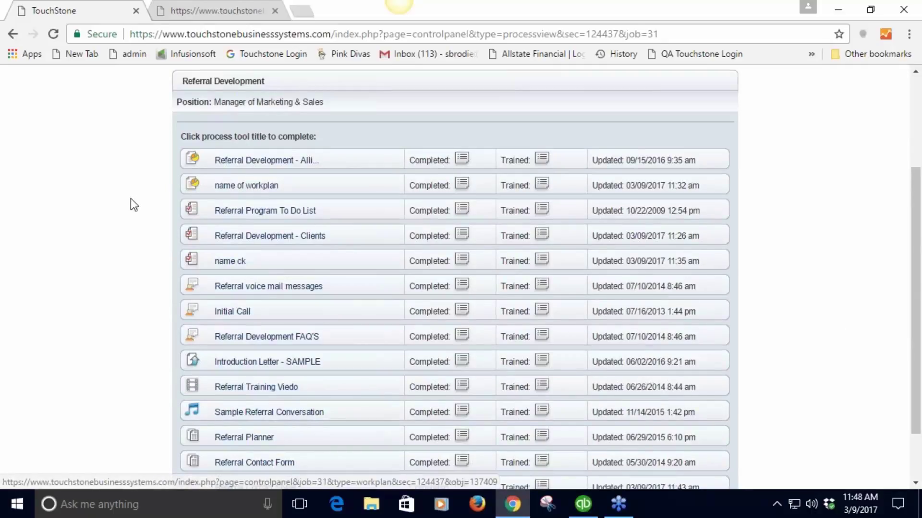
left_click(288, 213)
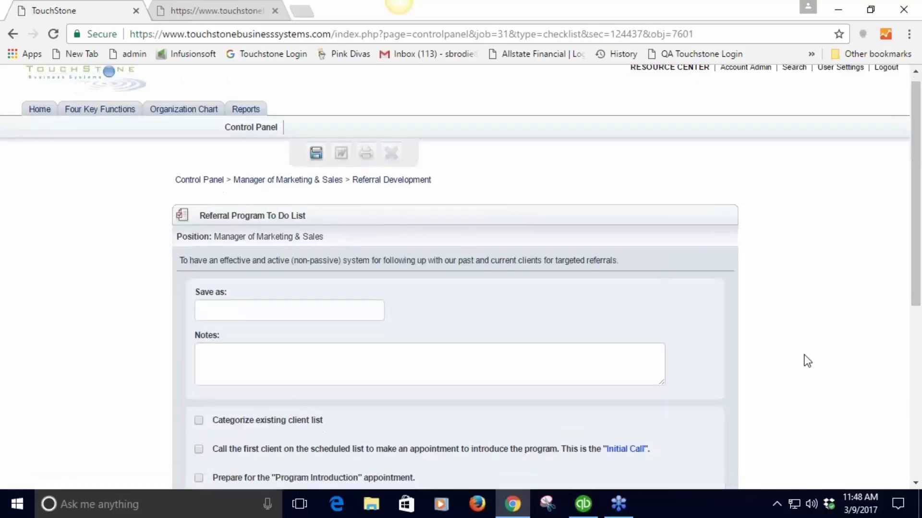
scroll(805, 361, "down", 3)
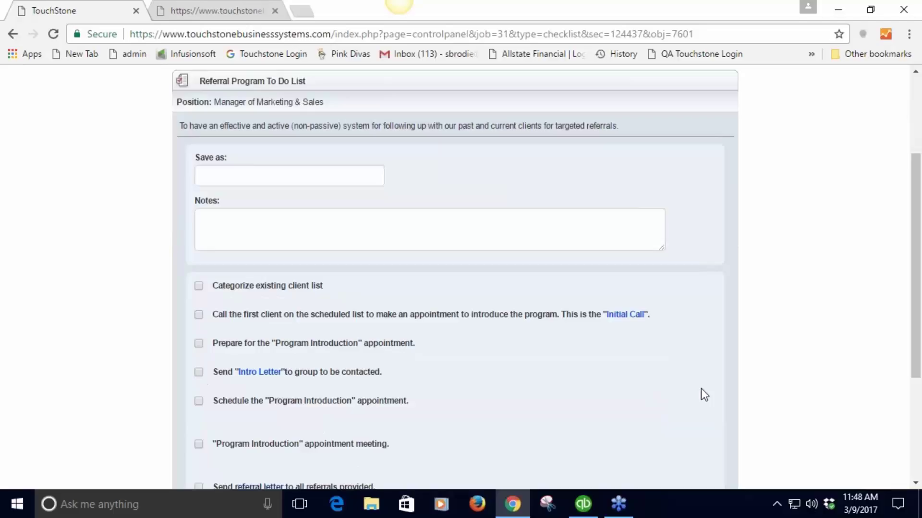
scroll(787, 393, "up", 1)
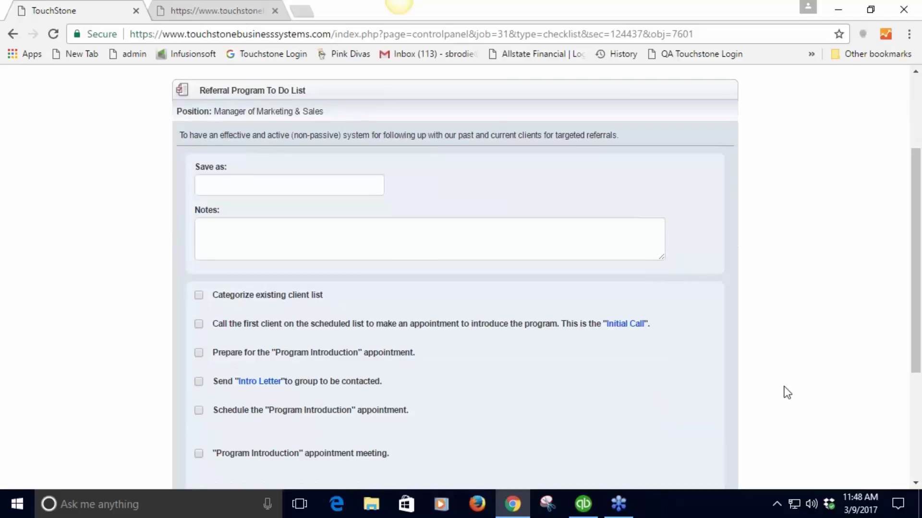
scroll(788, 392, "up", 3)
left_click(315, 163)
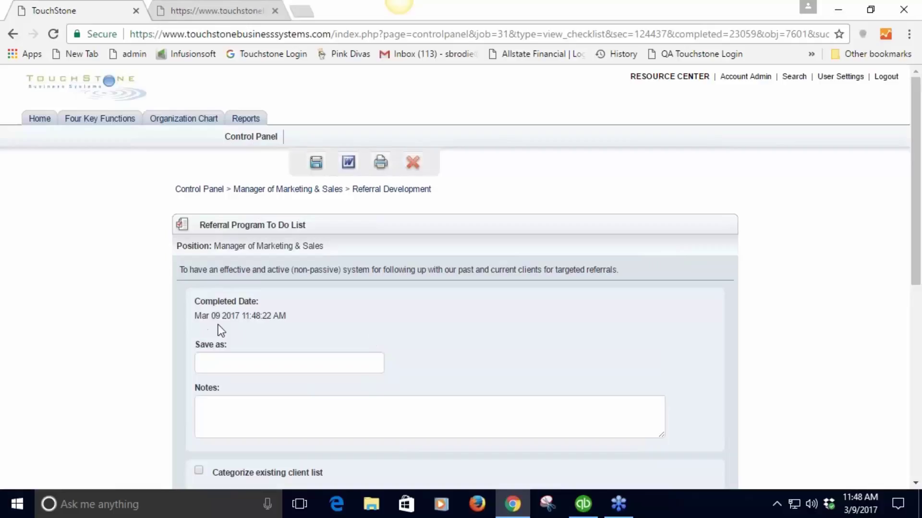
Step: Return to Referral Development and check the newest entry among the Referral Program To Do List's completed items, then close the list
left_click(401, 190)
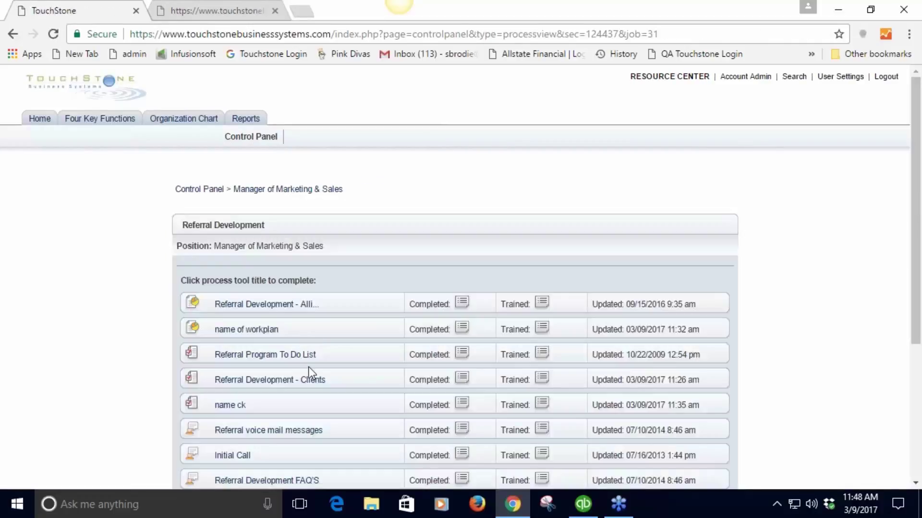
left_click(461, 354)
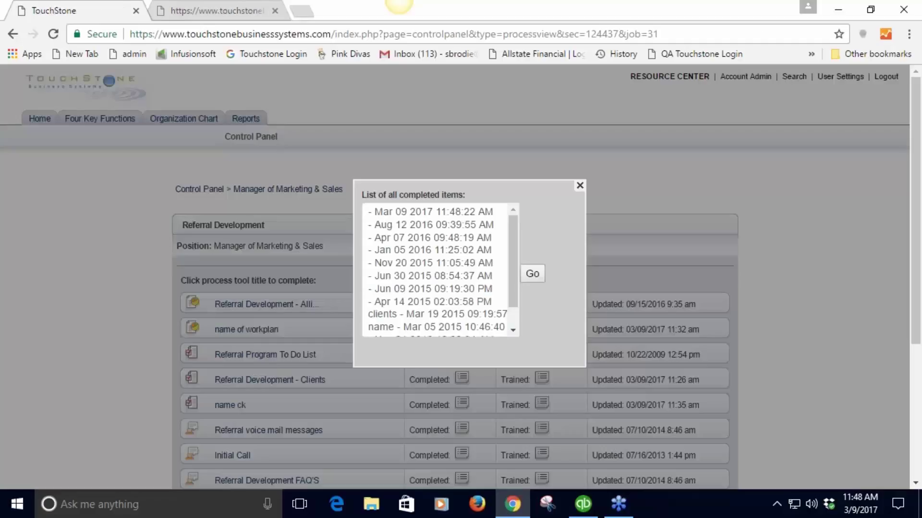
left_click(462, 214)
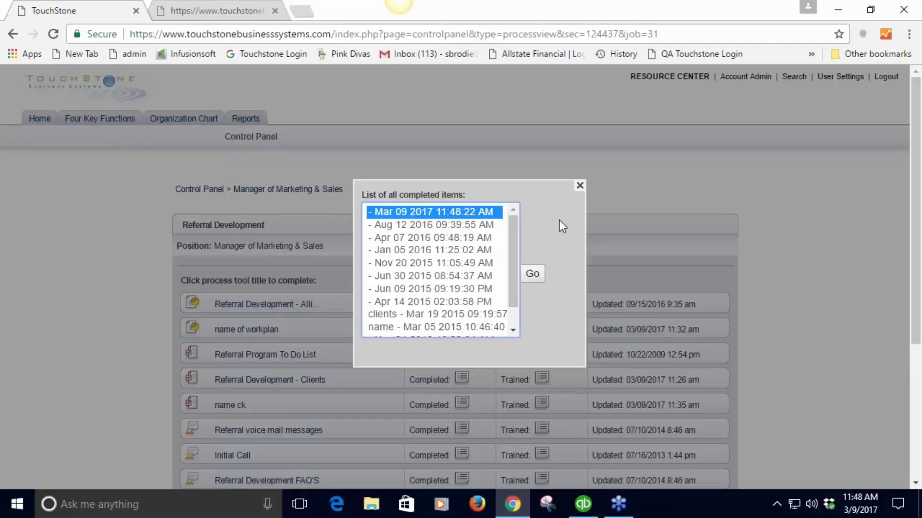
left_click(579, 187)
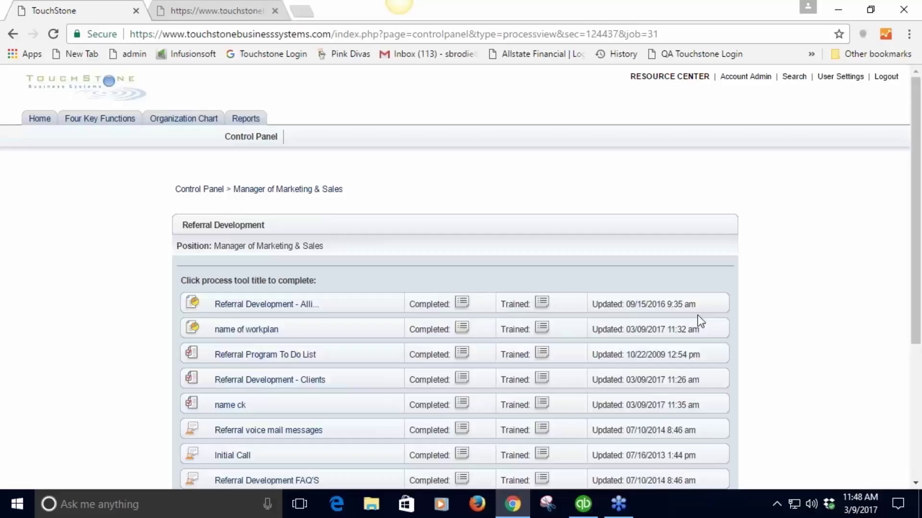
Step: Open the example custom form from the Referral Development tools and choose B for Drop Down Choices
scroll(723, 315, "down", 1)
scroll(722, 314, "down", 4)
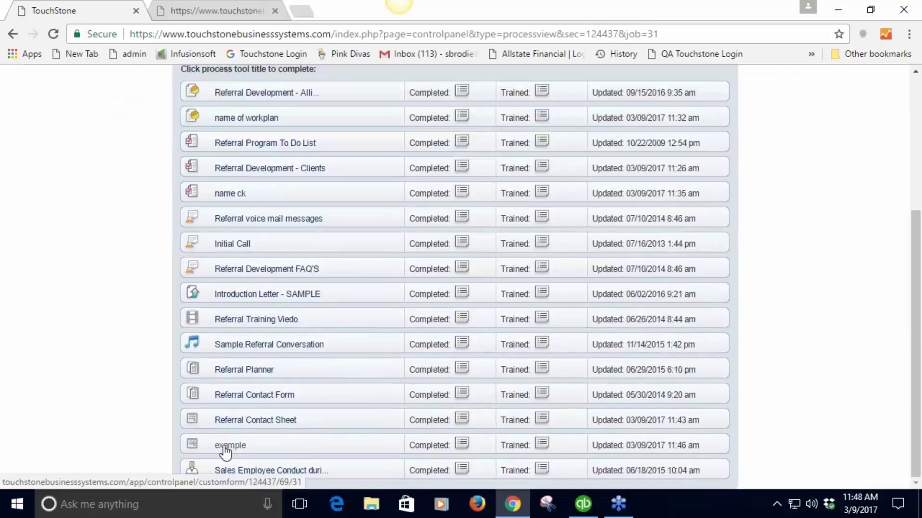
left_click(221, 450)
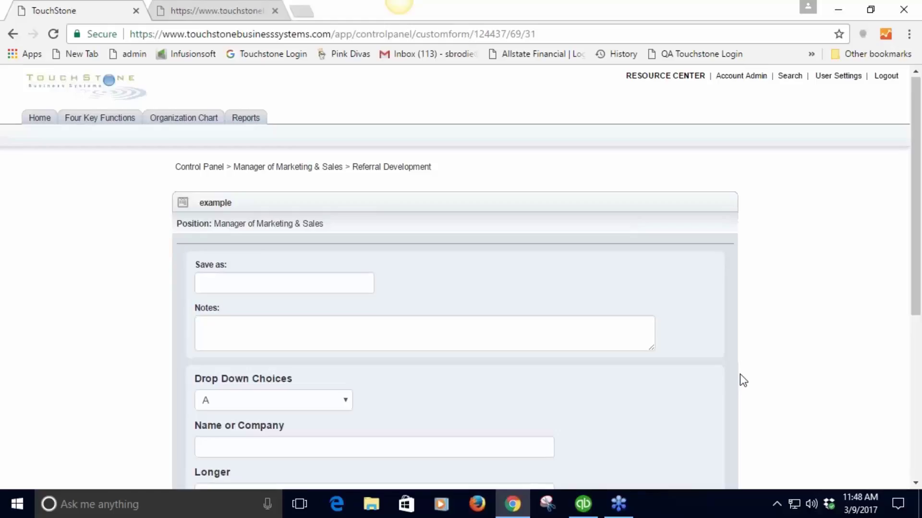
scroll(740, 373, "down", 3)
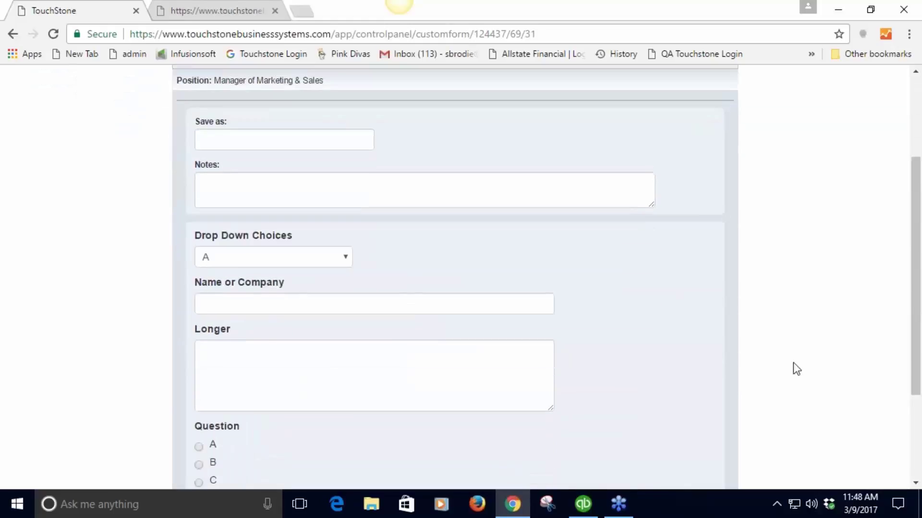
left_click(339, 262)
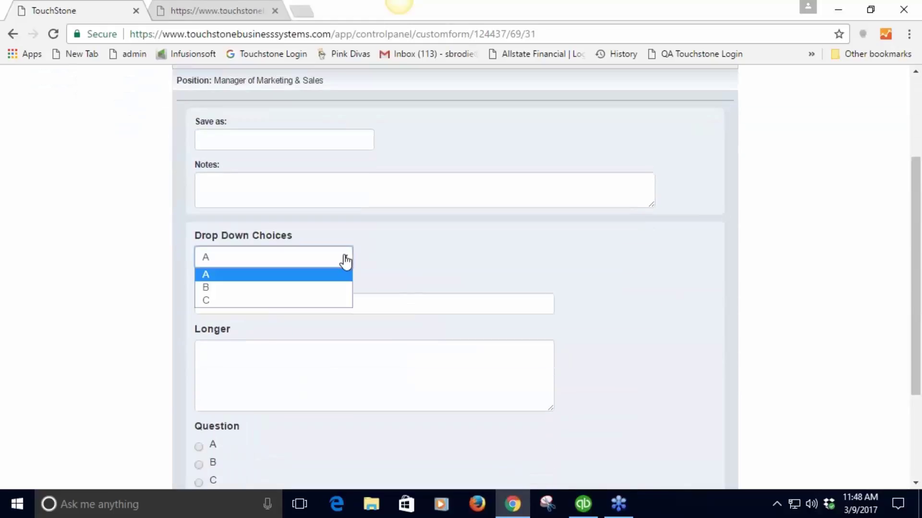
left_click(315, 287)
Step: Enter "short" for Name or Company and "longer" for Longer, and widen the Longer text box slightly
left_click(253, 305)
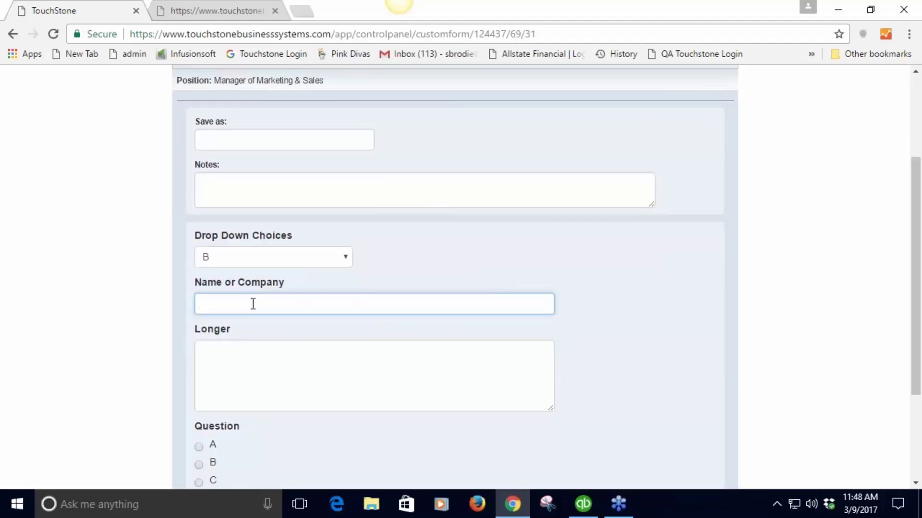
type("Nme")
key("BackSpace")
key("BackSpace")
key("BackSpace")
type("short")
left_click(233, 352)
type("longer")
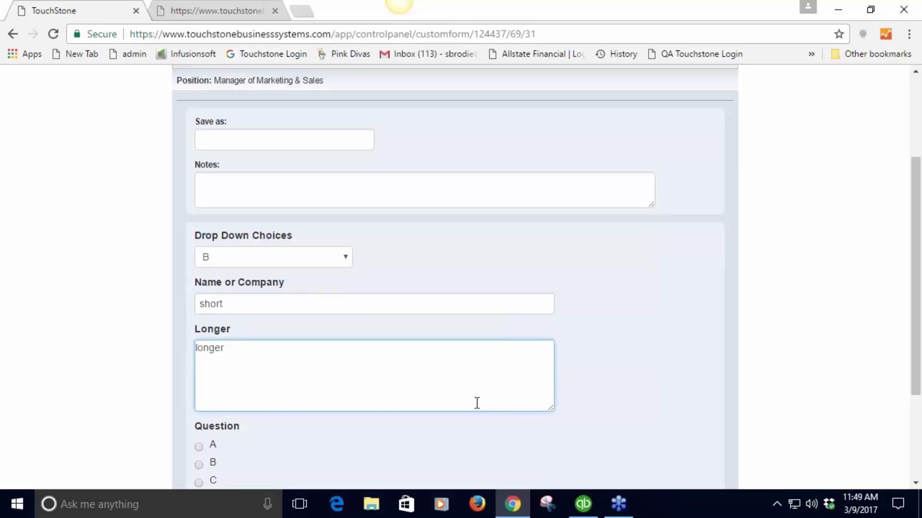
left_click_drag(551, 409, 561, 382)
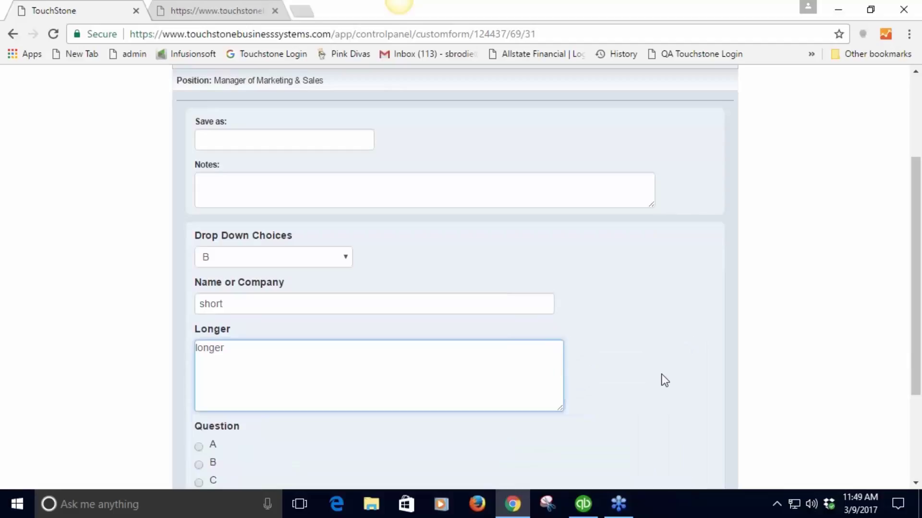
Step: Answer Question with B, tick all three Choose one checkboxes, and save the completed example form
scroll(661, 377, "down", 3)
left_click(198, 302)
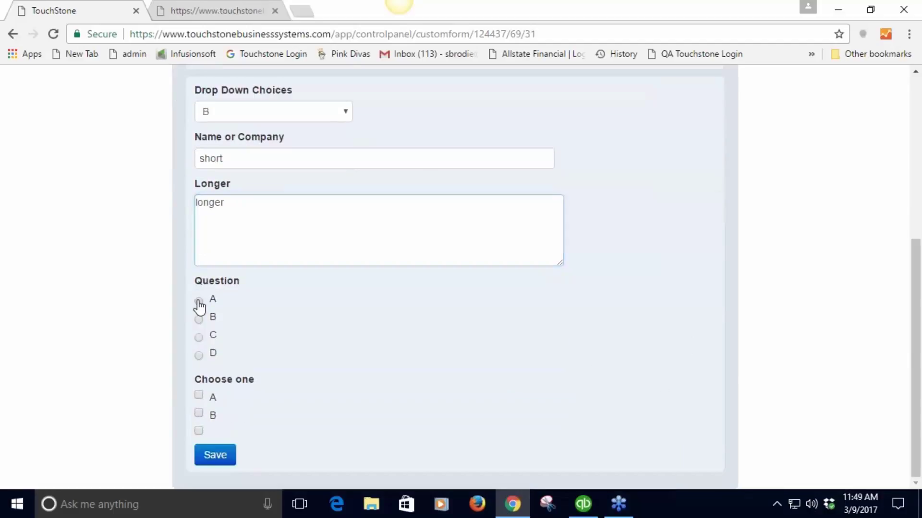
left_click(199, 319)
left_click(199, 396)
left_click(199, 413)
left_click(199, 430)
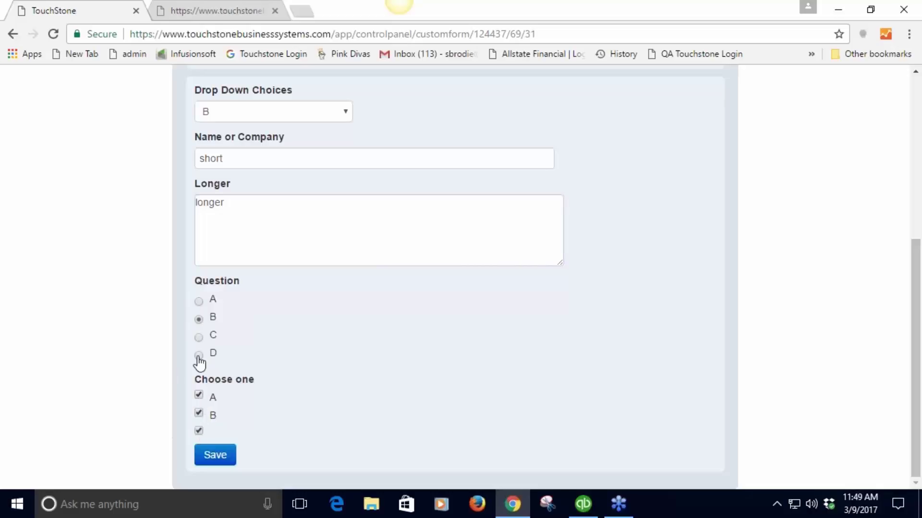
left_click(199, 302)
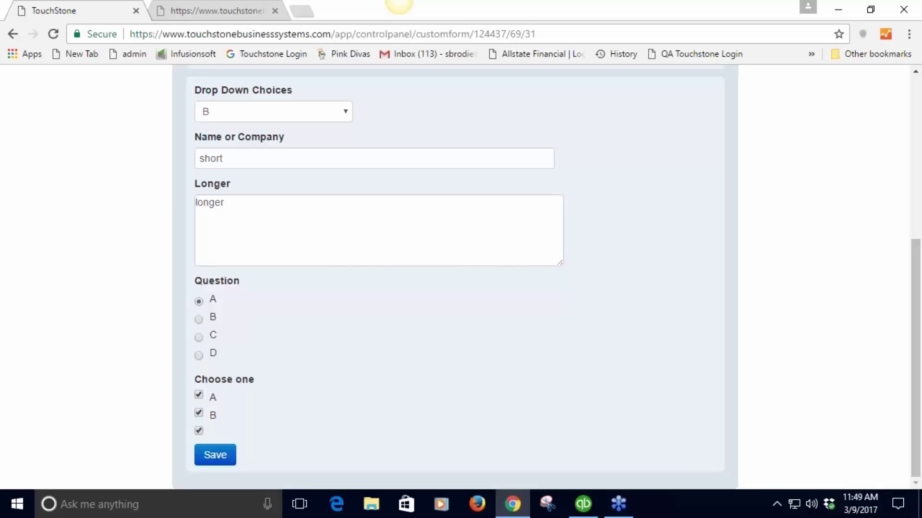
left_click(199, 337)
left_click(199, 319)
left_click(215, 455)
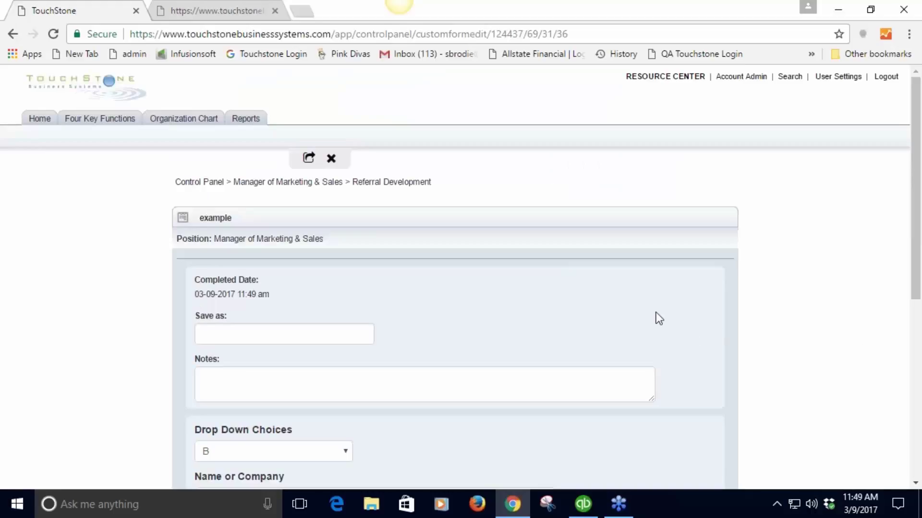
Step: Return to Referral Development and view the example form's list of completed items
left_click(414, 186)
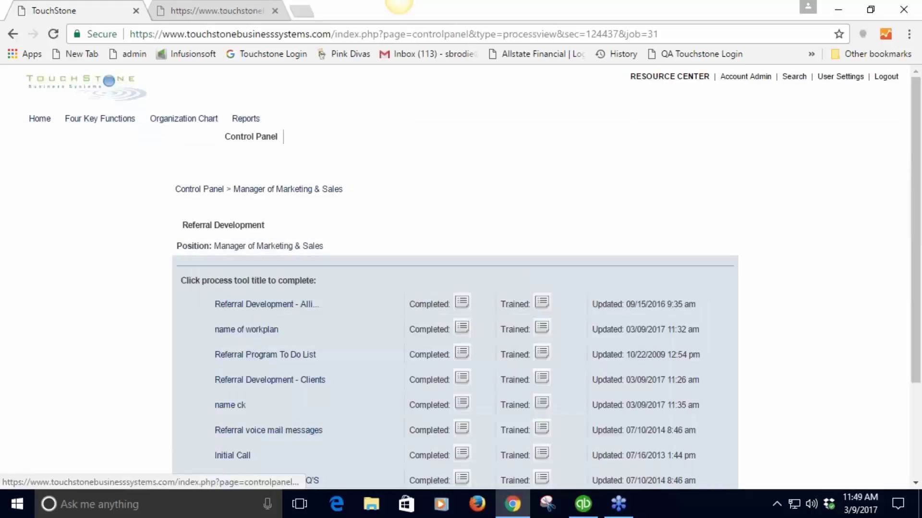
scroll(801, 307, "down", 4)
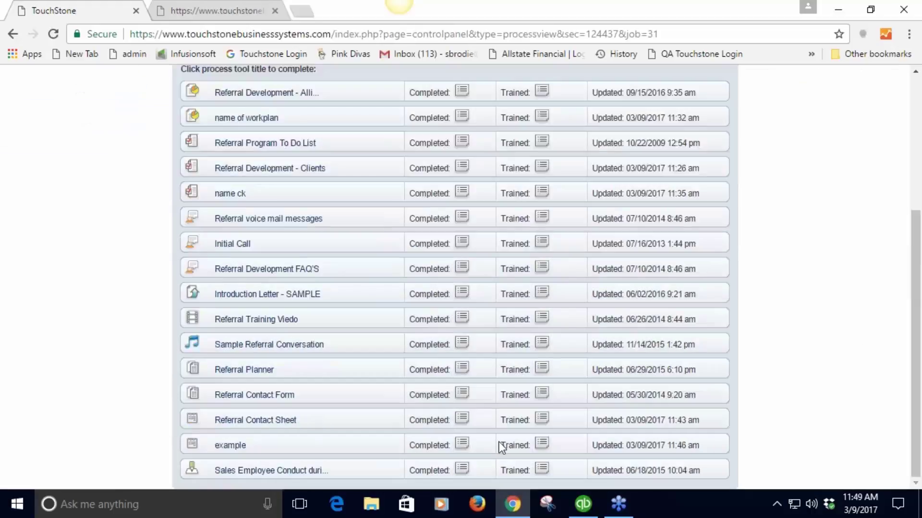
left_click(462, 442)
scroll(606, 394, "up", 3)
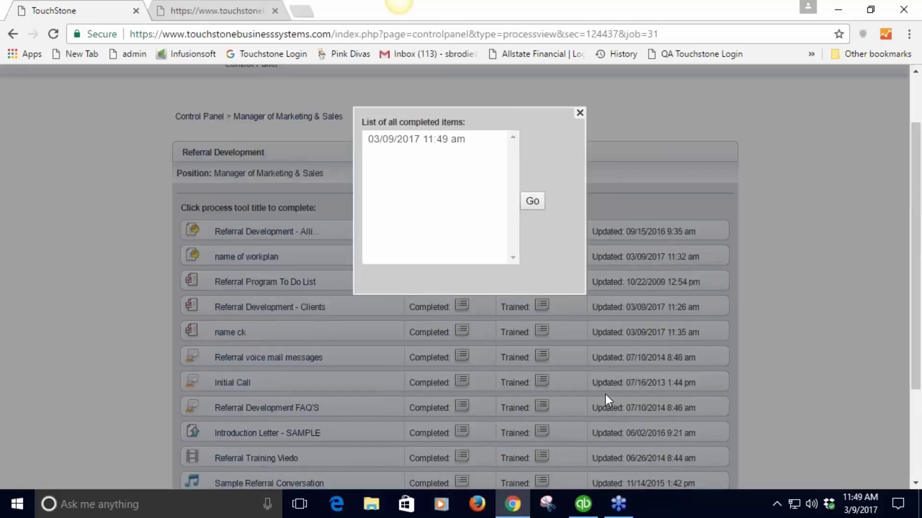
Step: Open the completed example form dated 03/09/2017 11:49 am and review its saved entries
left_click(428, 146)
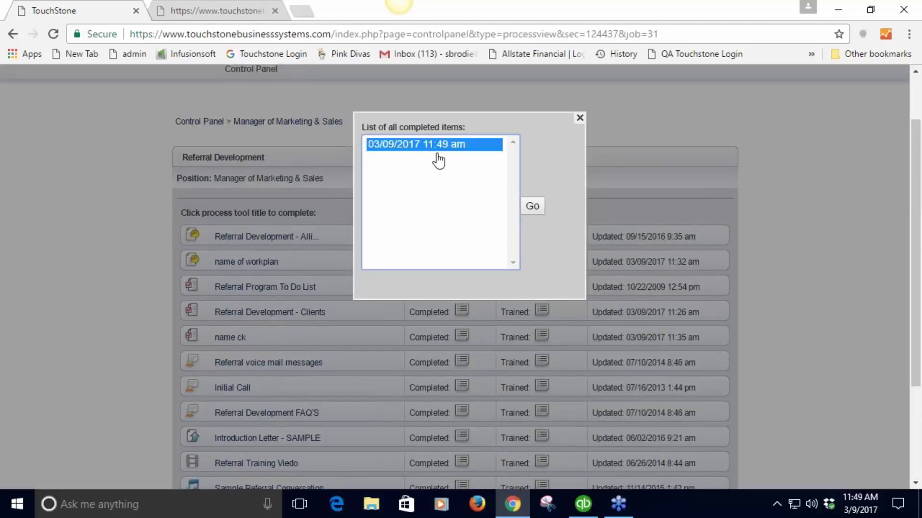
left_click(532, 207)
scroll(768, 287, "down", 4)
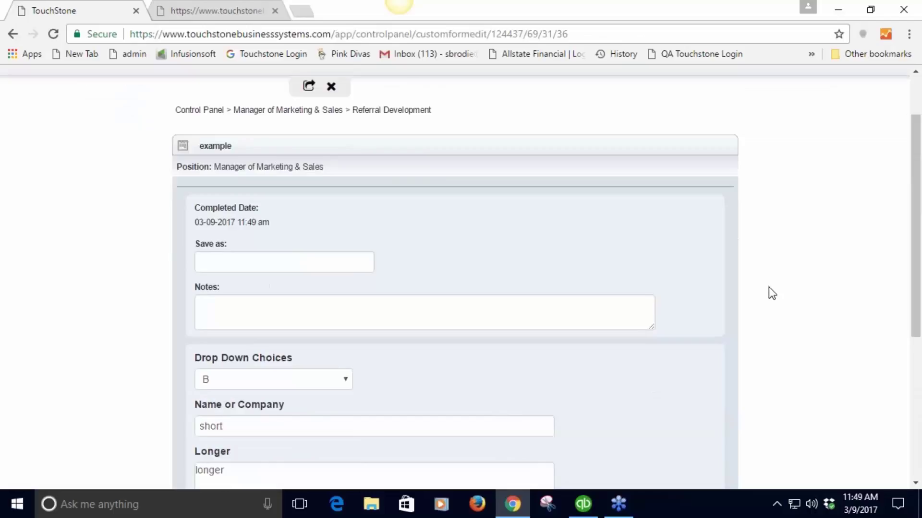
scroll(768, 287, "up", 4)
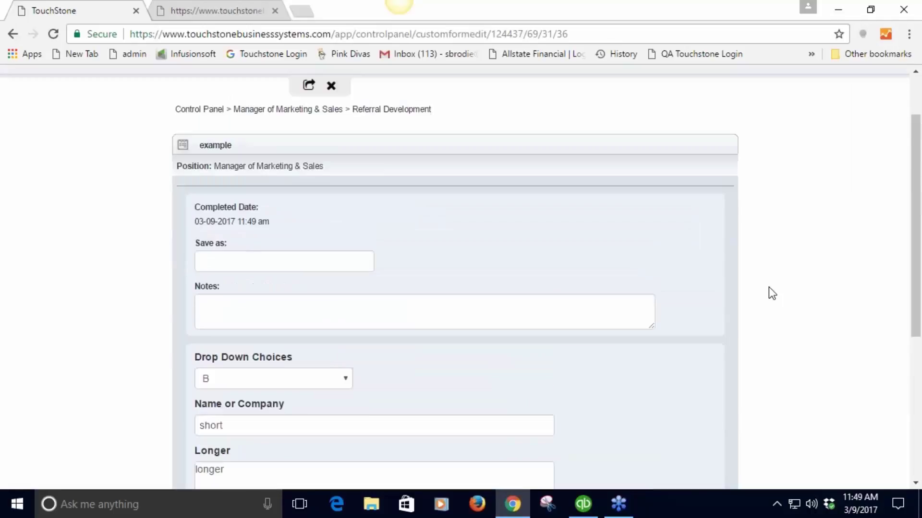
Step: Return to the Referral Development process, open a blank example form, and look over its fields
left_click(411, 185)
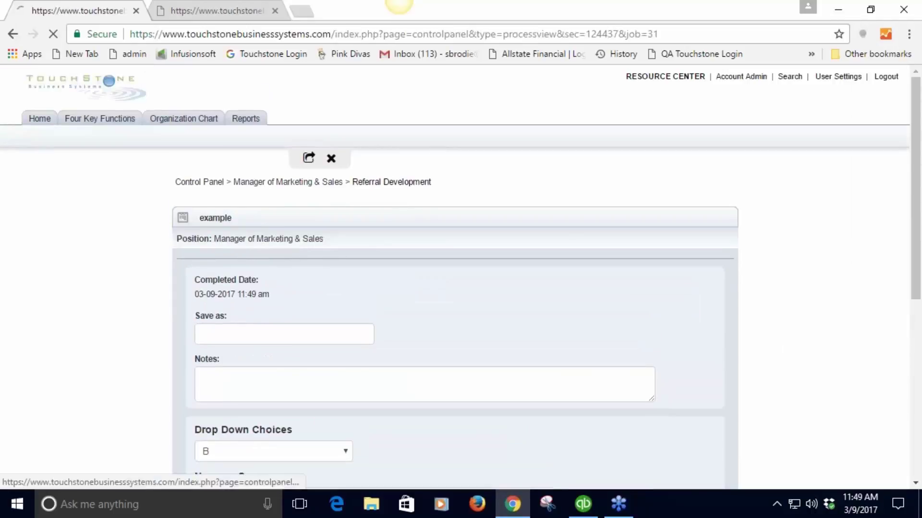
scroll(814, 326, "down", 3)
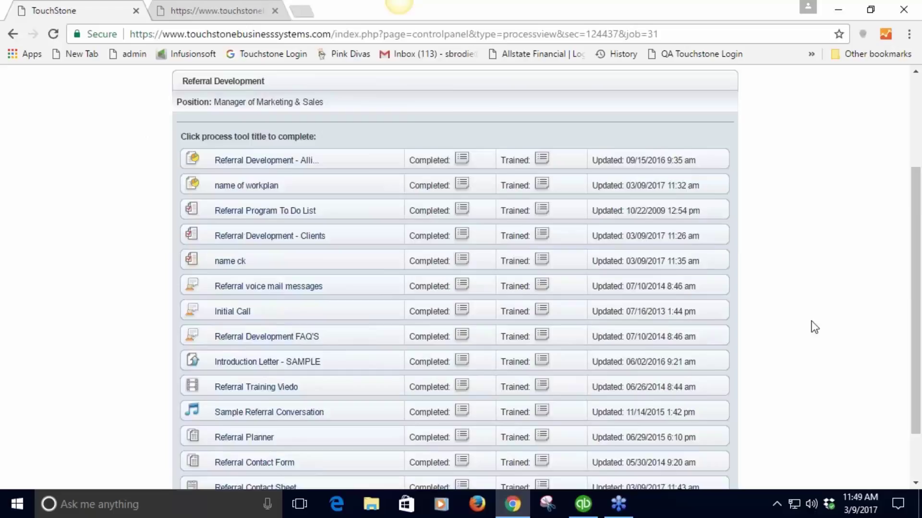
scroll(815, 326, "down", 2)
left_click(230, 451)
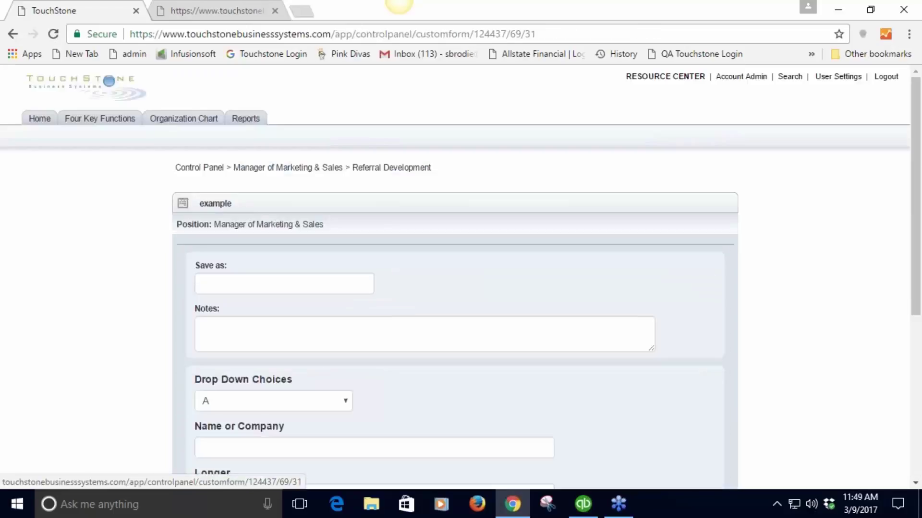
scroll(798, 387, "down", 2)
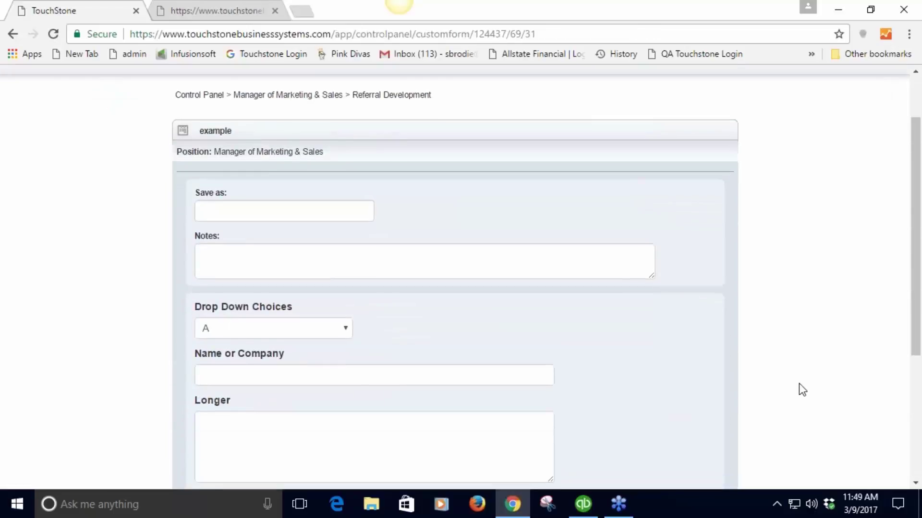
scroll(799, 384, "down", 2)
scroll(799, 385, "up", 1)
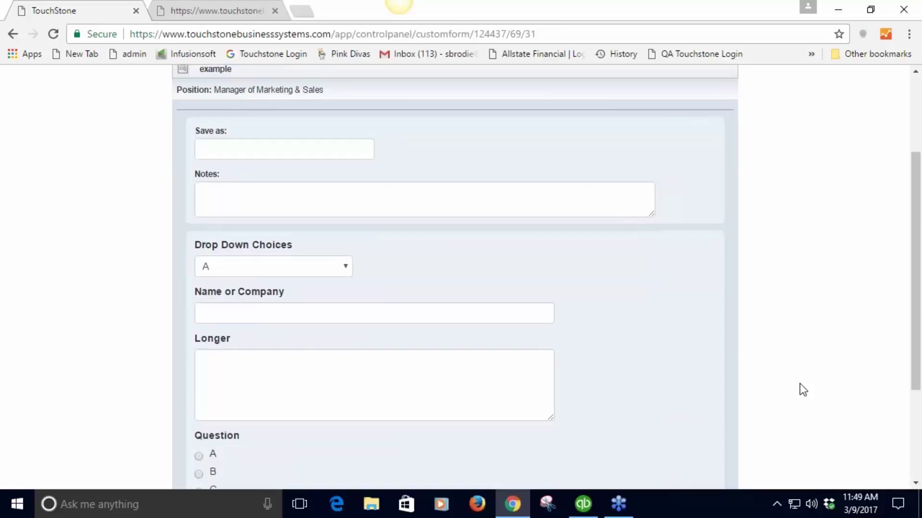
scroll(803, 390, "up", 2)
scroll(803, 389, "up", 2)
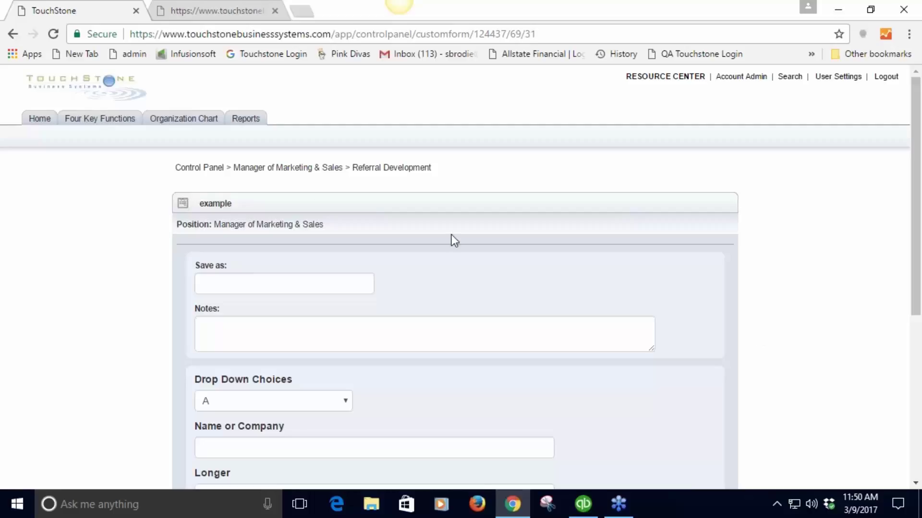
Step: Go back to the Manager of Marketing & Sales process list and open Product & Service Knowledge Base
left_click(247, 168)
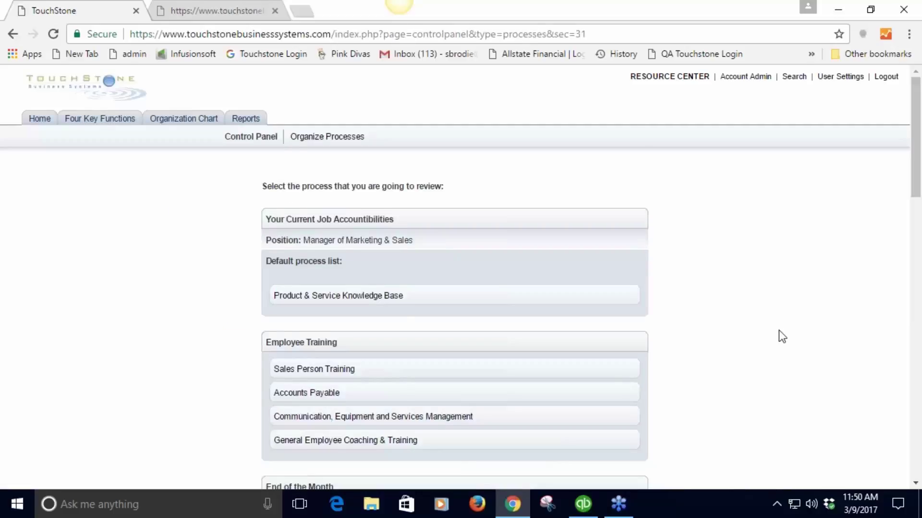
scroll(779, 330, "down", 2)
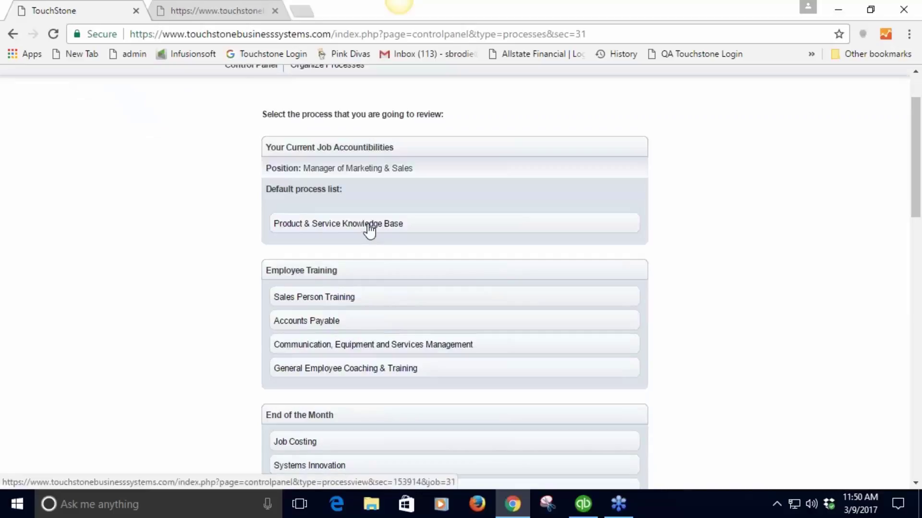
left_click(369, 225)
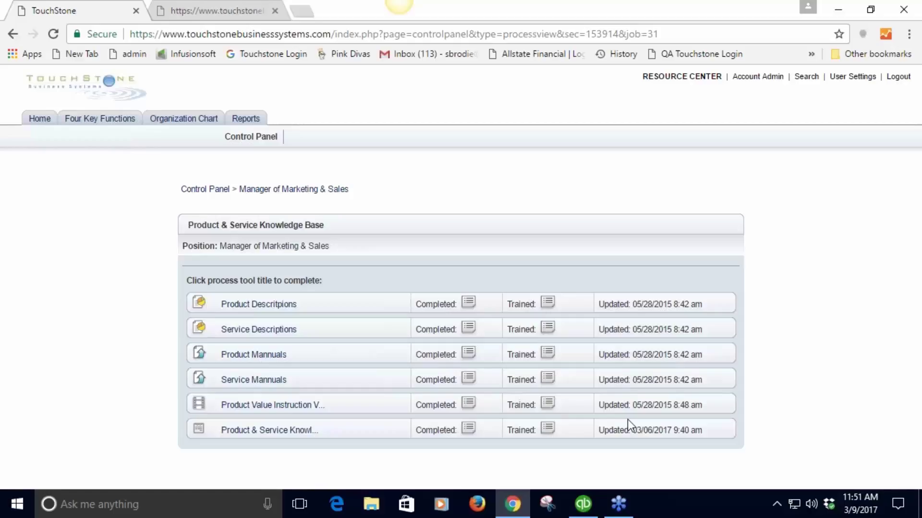
Step: Open the Product & Service Knowledge comprehension test and review its text, single-choice and checkbox questions
left_click(276, 434)
scroll(885, 395, "down", 3)
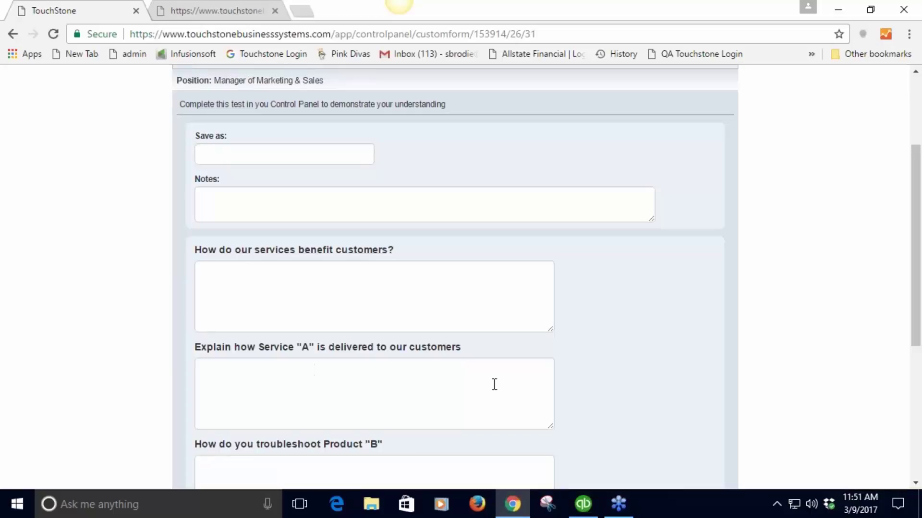
scroll(914, 387, "down", 1)
scroll(914, 387, "down", 1)
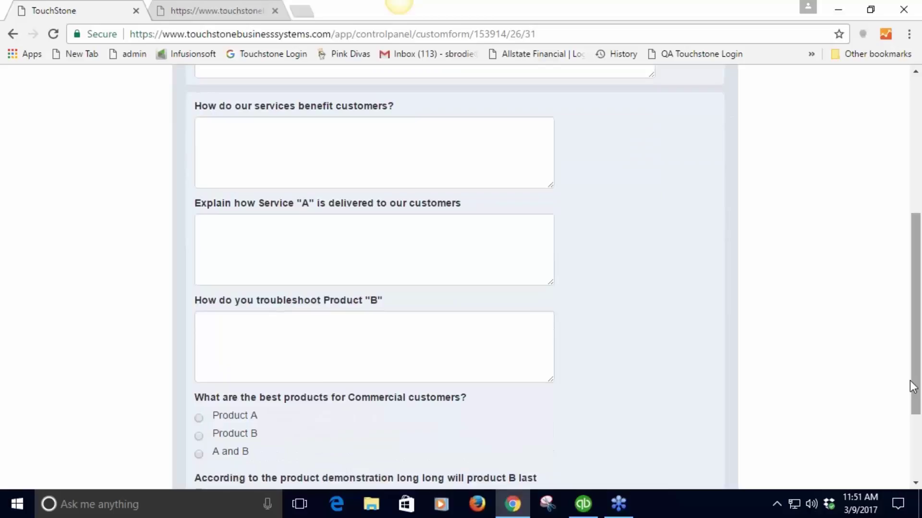
scroll(752, 337, "down", 1)
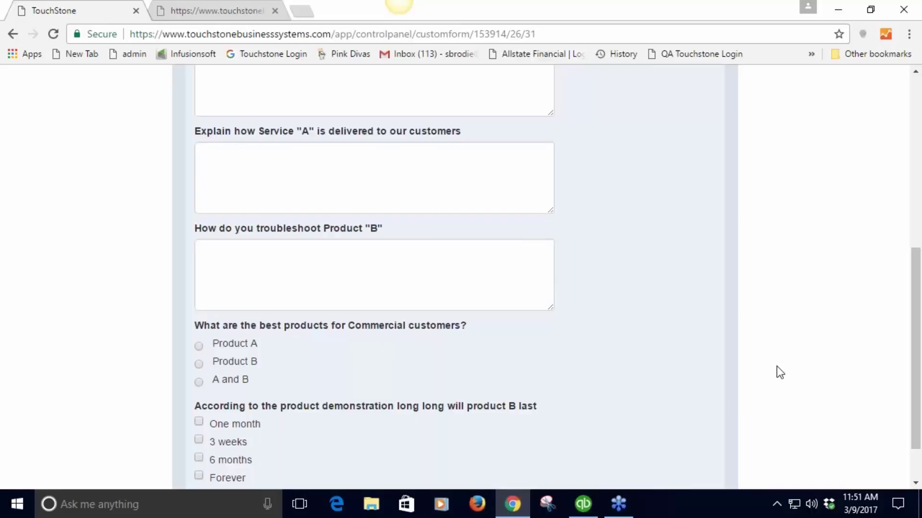
scroll(812, 351, "up", 5)
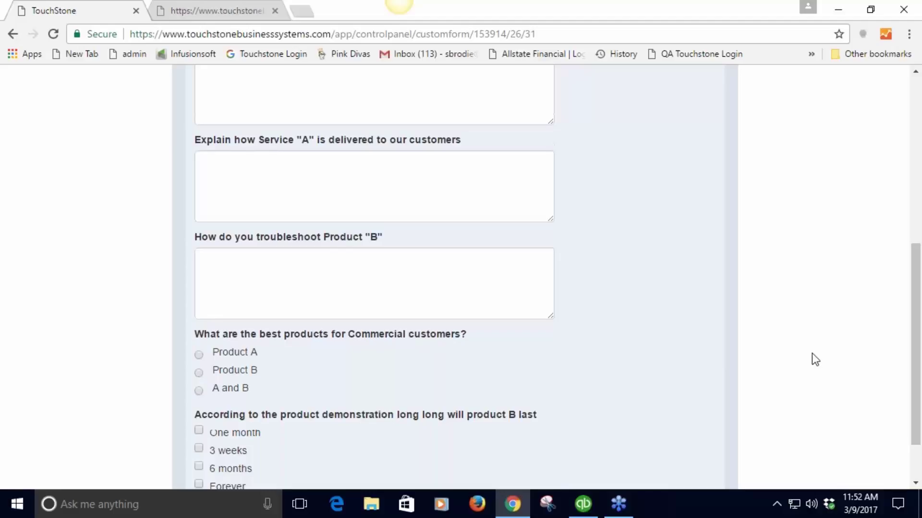
scroll(811, 354, "up", 2)
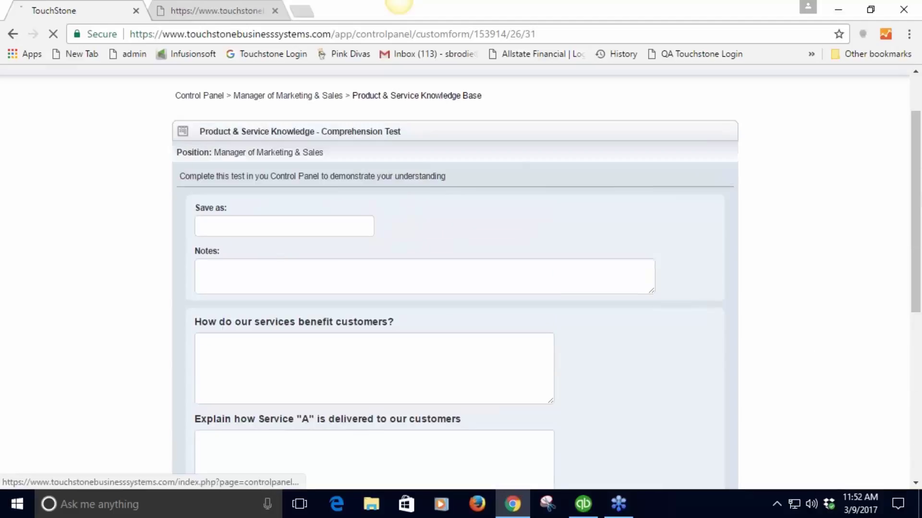
Step: Return to the Product & Service Knowledge Base tools and reopen the comprehension test to view its opening questions
left_click(417, 95)
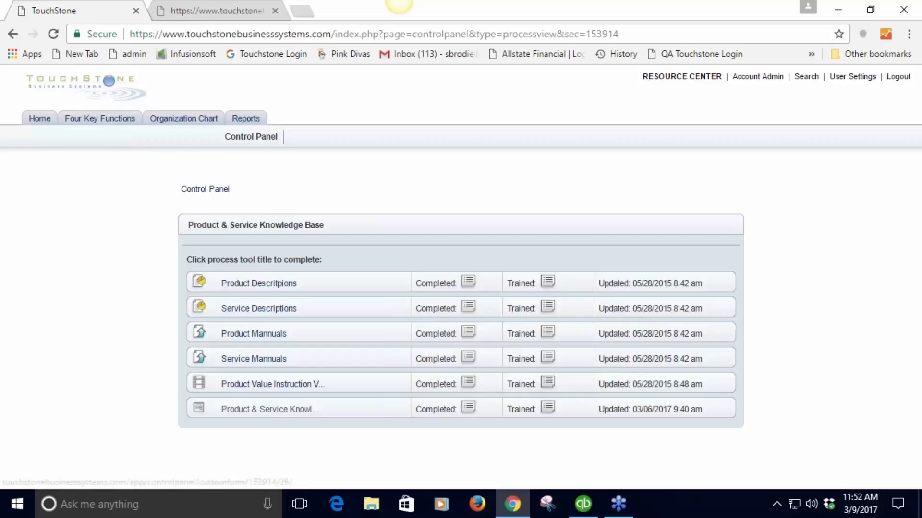
left_click(293, 410)
scroll(828, 370, "down", 3)
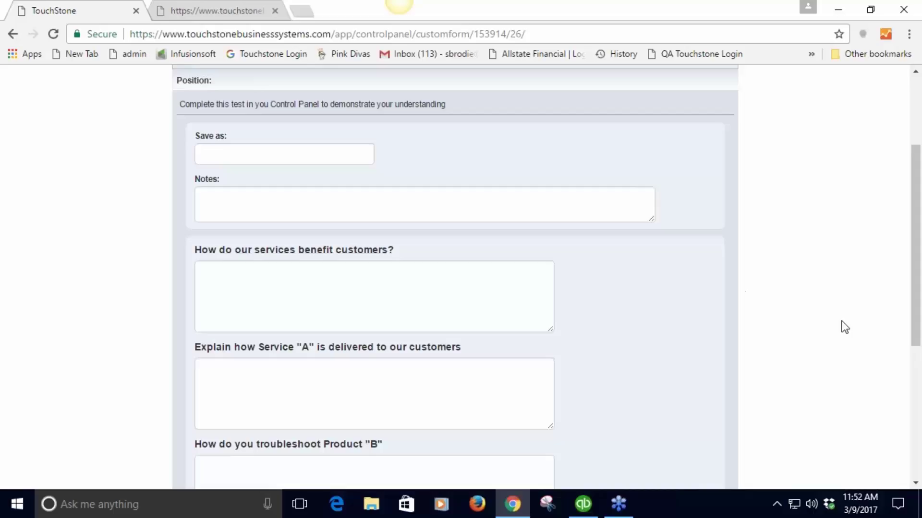
scroll(849, 328, "up", 3)
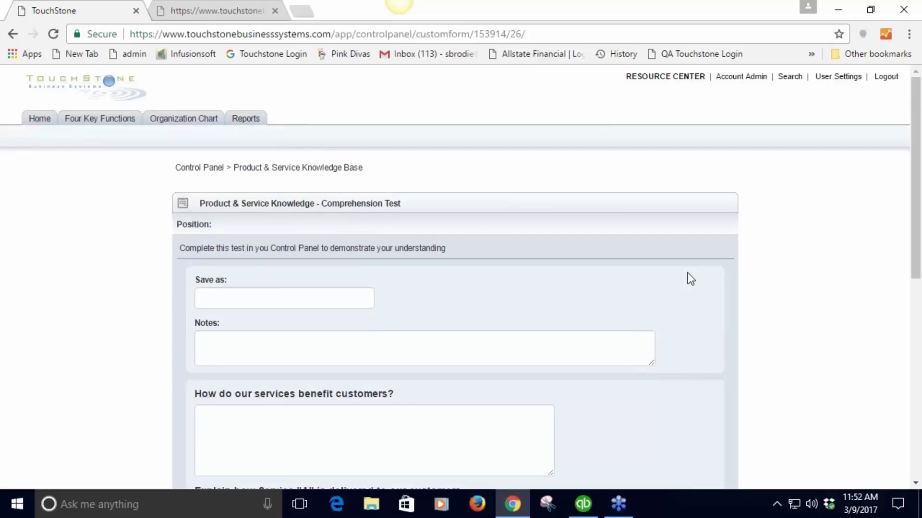
Step: Return to the Control Panel and open One-on-One Meetings (Manager) under Management Work for the Manager of Marketing & Sales position
left_click(209, 169)
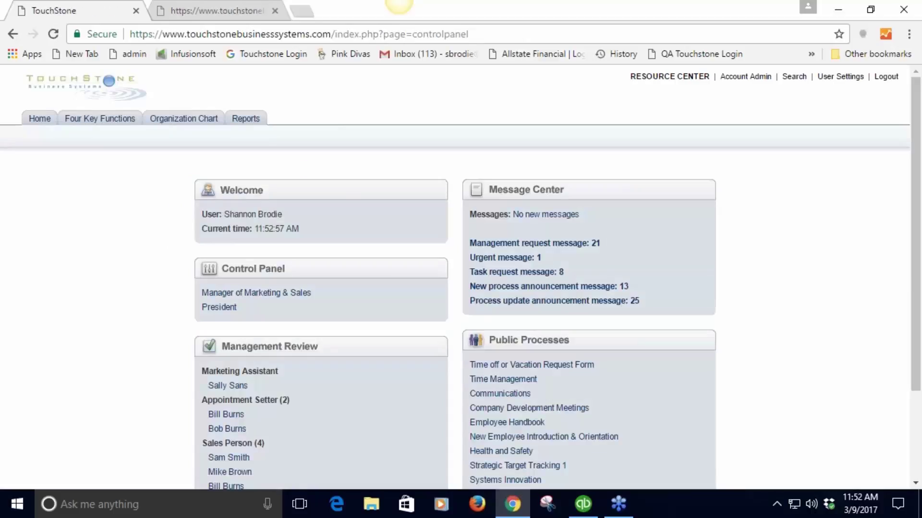
left_click(259, 294)
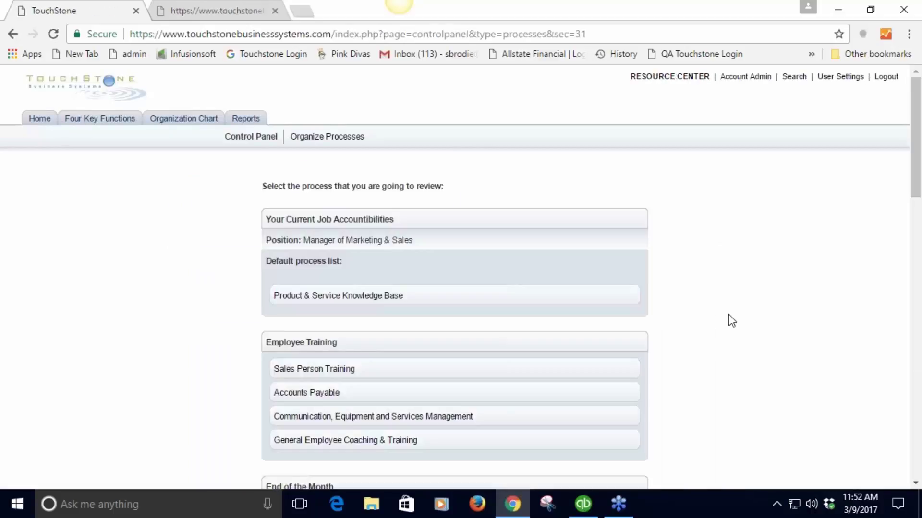
scroll(730, 317, "down", 1)
scroll(732, 321, "down", 1)
scroll(732, 321, "down", 1)
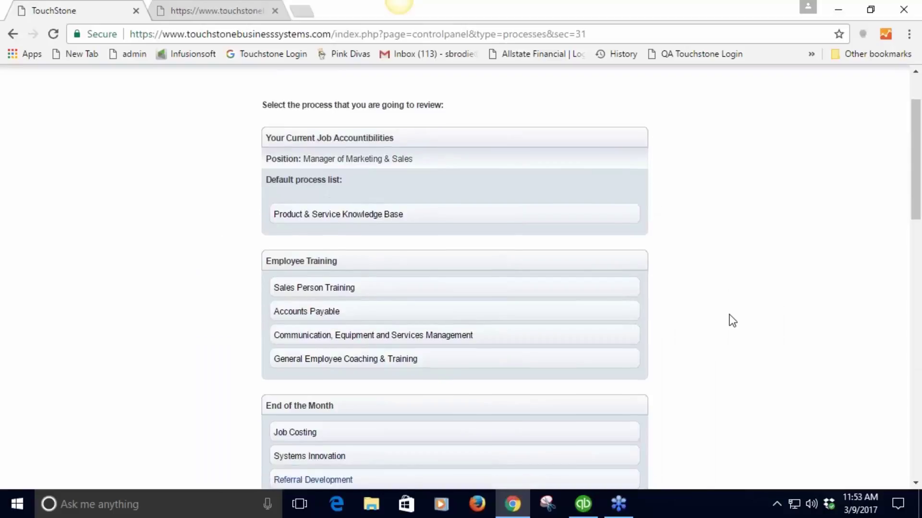
scroll(732, 320, "down", 3)
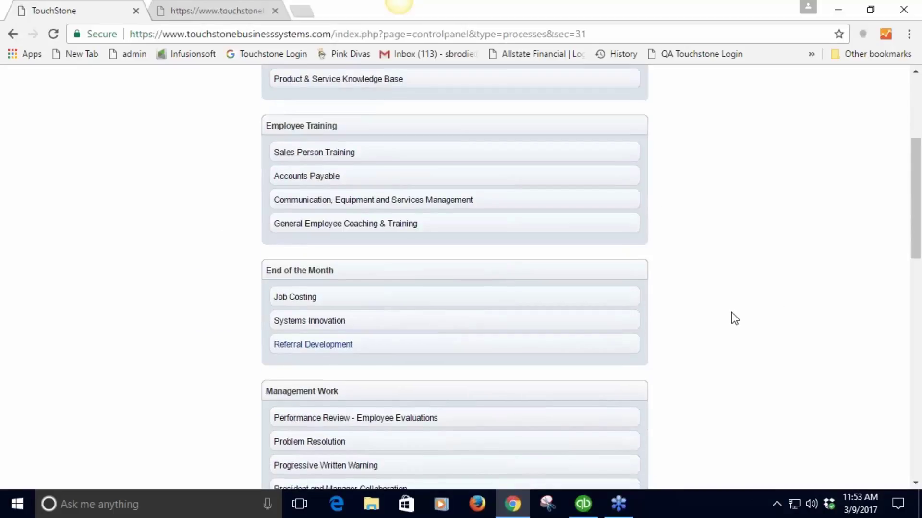
scroll(731, 319, "down", 2)
scroll(733, 318, "down", 2)
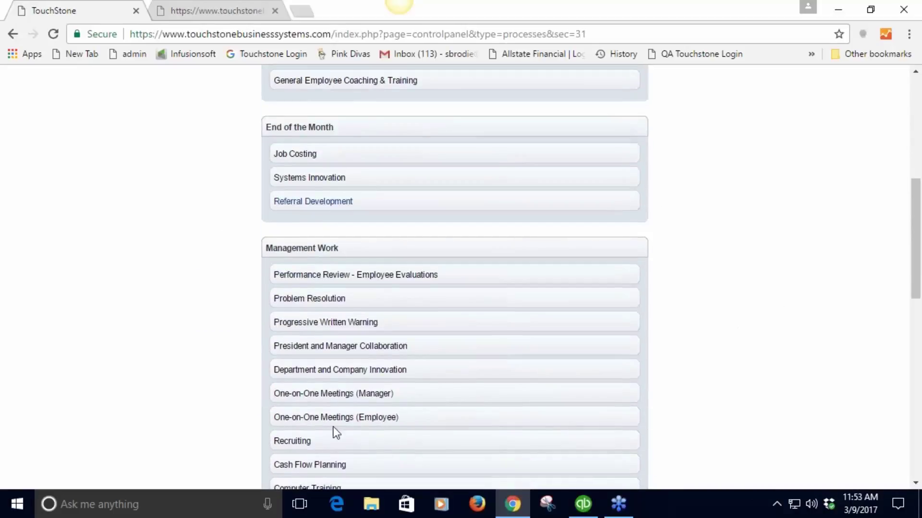
left_click(337, 398)
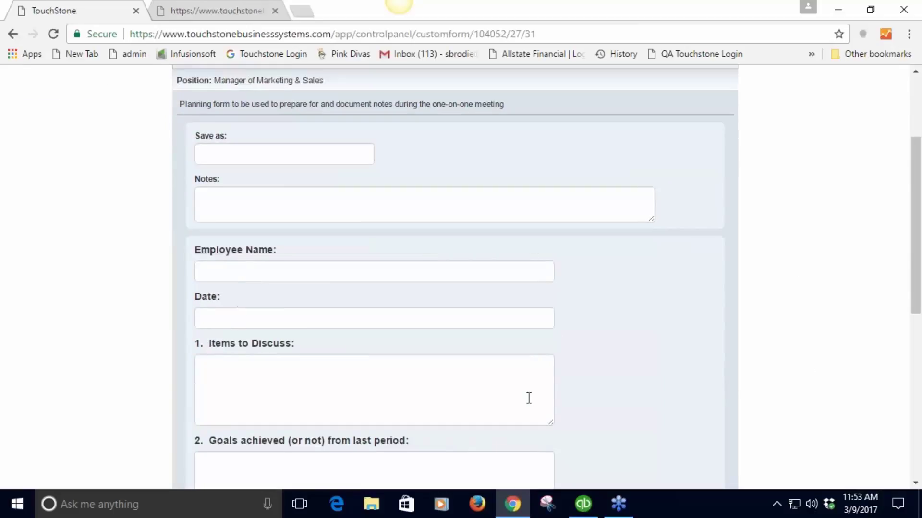
Step: Review the Meeting Agenda Form's fields from Employee Name and Date through the numbered discussion, goals, issues and notes sections
scroll(552, 401, "down", 3)
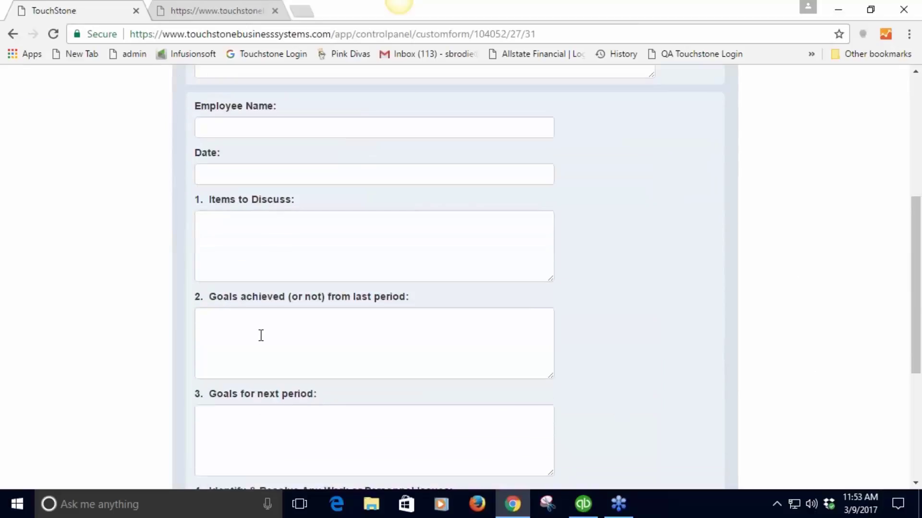
scroll(253, 439, "down", 1)
scroll(254, 438, "down", 3)
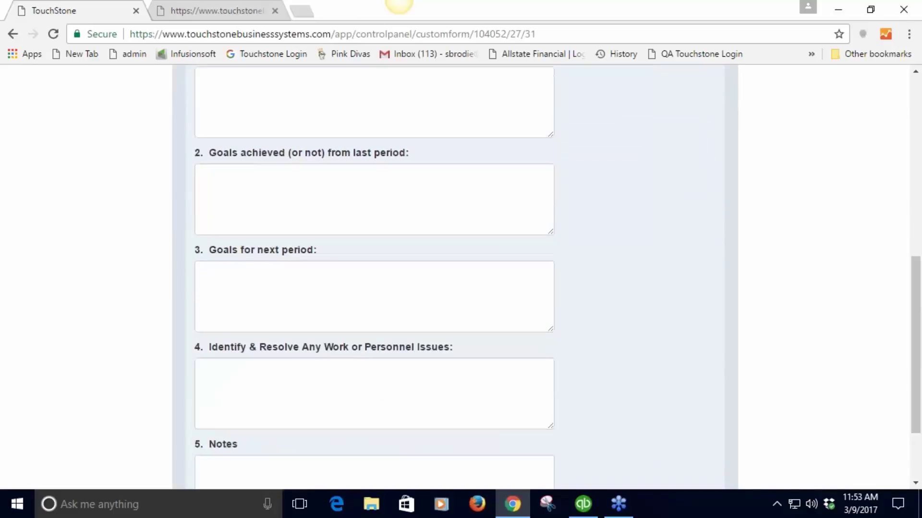
scroll(362, 384, "down", 2)
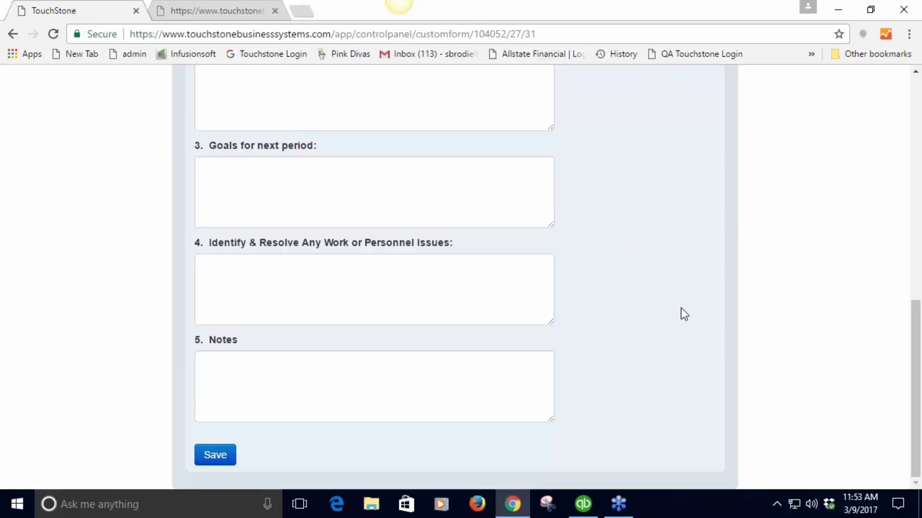
scroll(692, 317, "up", 3)
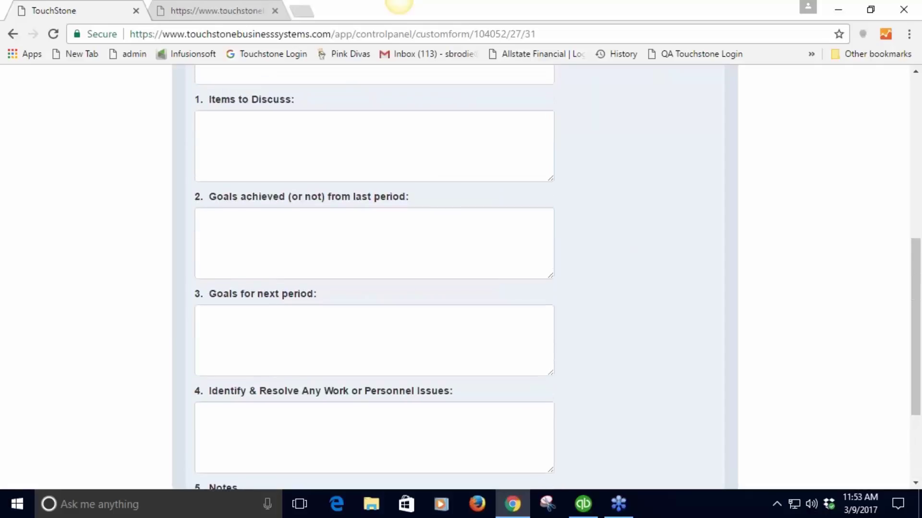
scroll(691, 317, "up", 6)
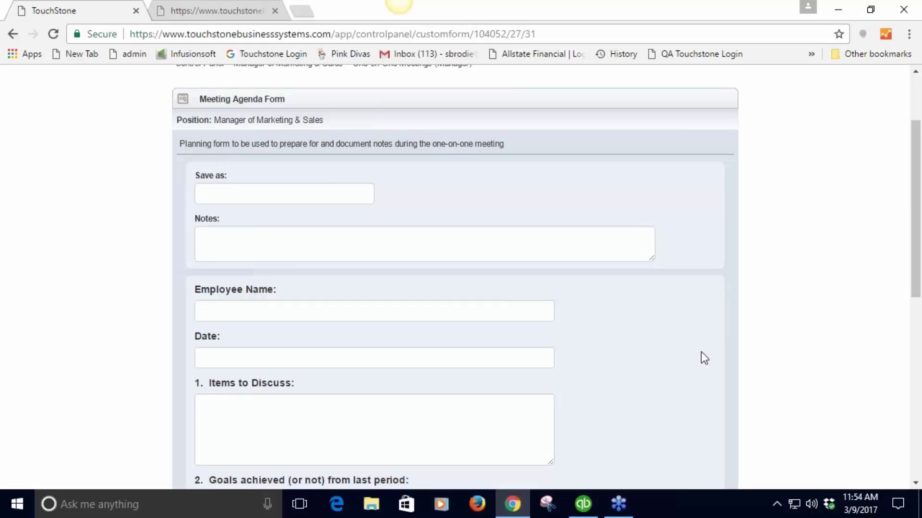
scroll(805, 350, "up", 2)
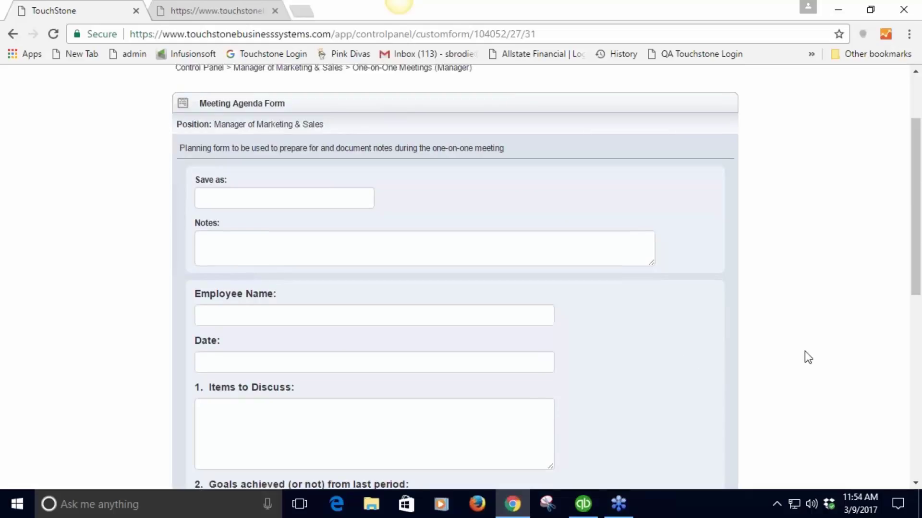
scroll(804, 351, "up", 1)
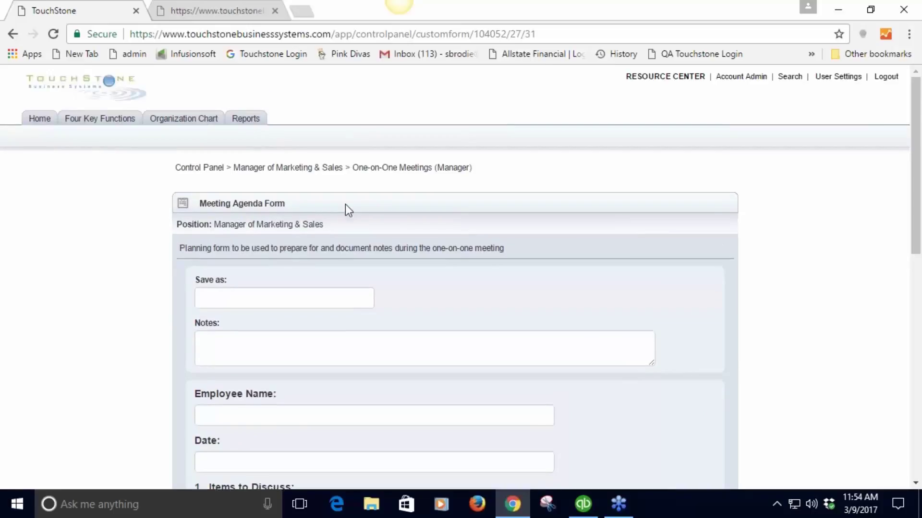